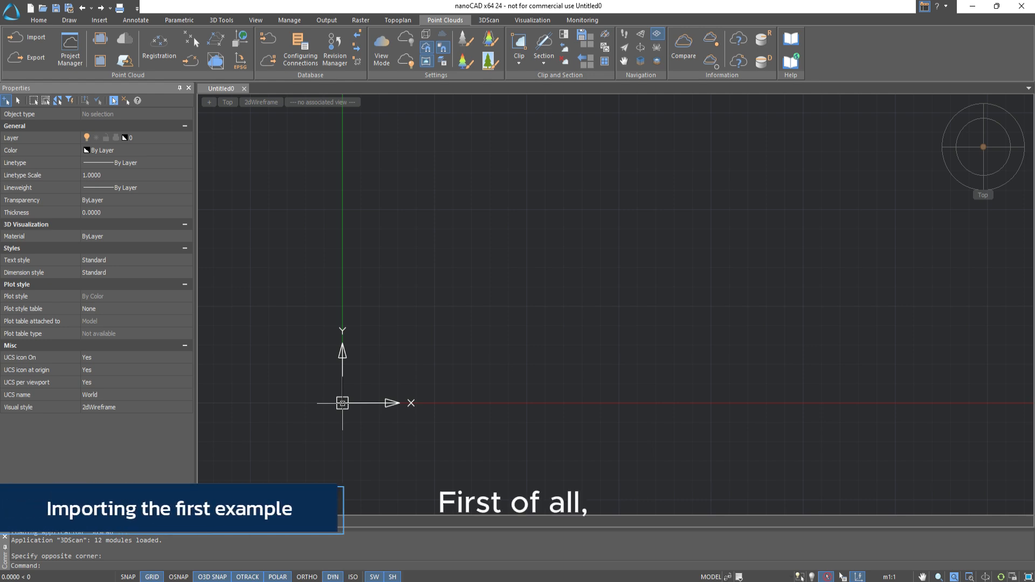
Step: Import the point cloud Heap for lesson.e57 using meters as the import unit, switching the view to Wireframe render mode
click(36, 46)
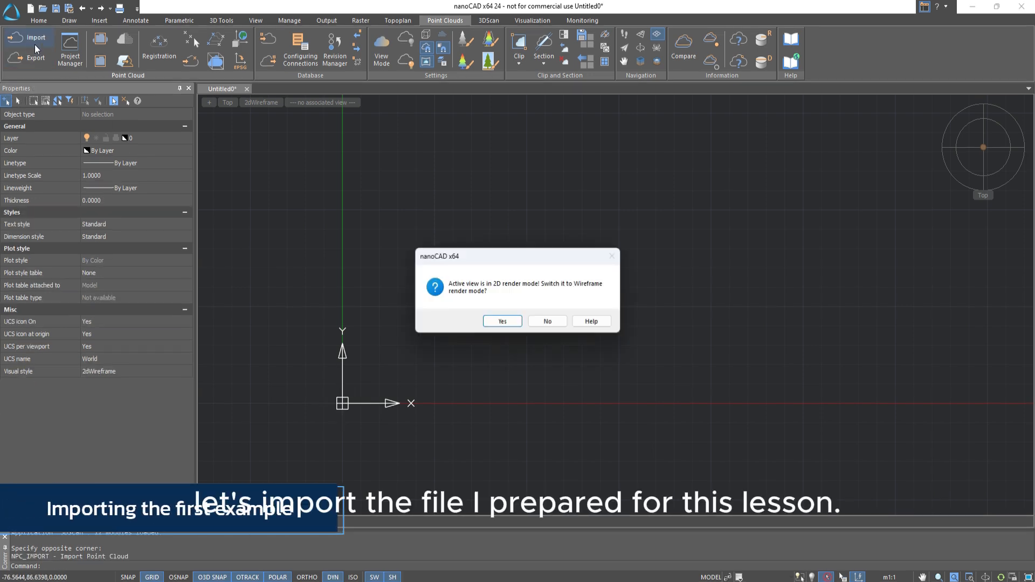
click(496, 320)
double_click(509, 259)
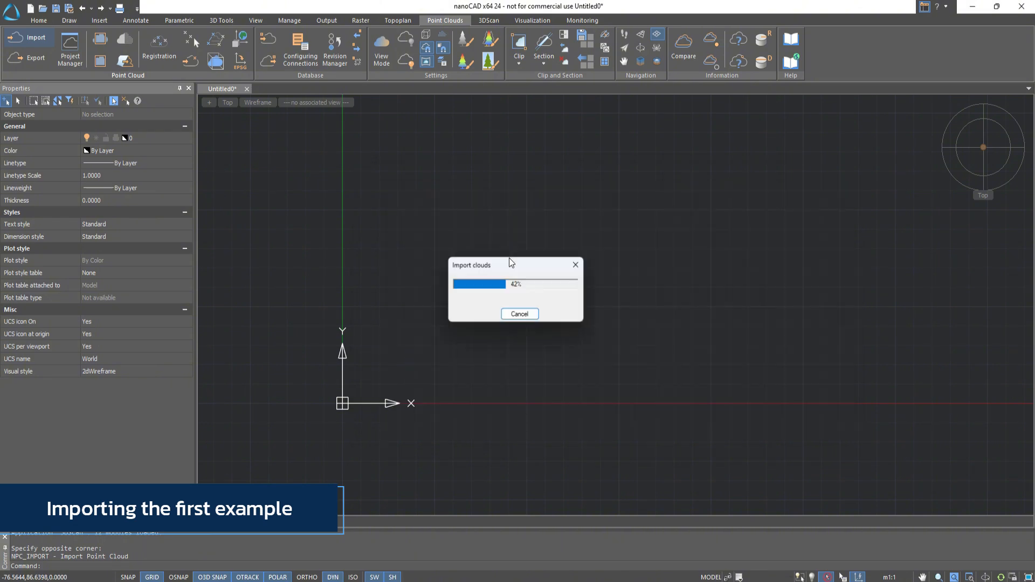
drag(509, 258, 542, 205)
drag(632, 263, 722, 318)
click(793, 409)
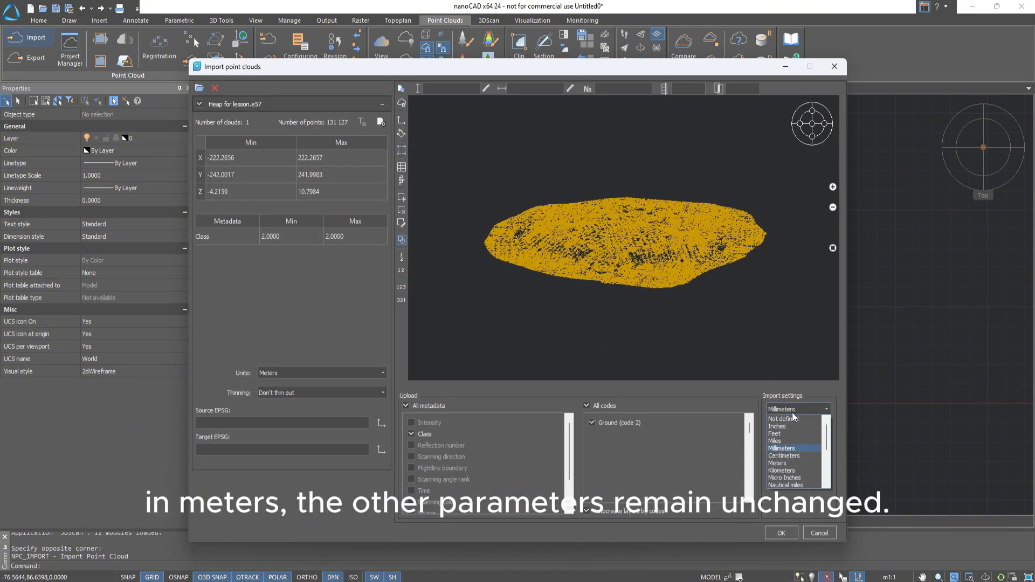
click(788, 463)
click(781, 534)
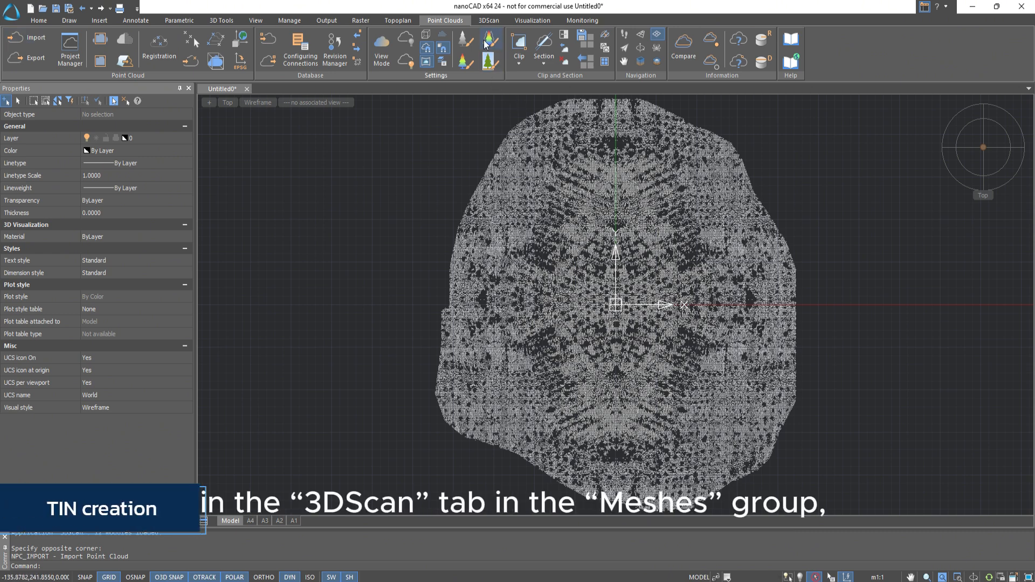
Step: Configure a new TIN to build its boundary from the convex hull, external boundary only, with a max edge of 20 length units
click(482, 22)
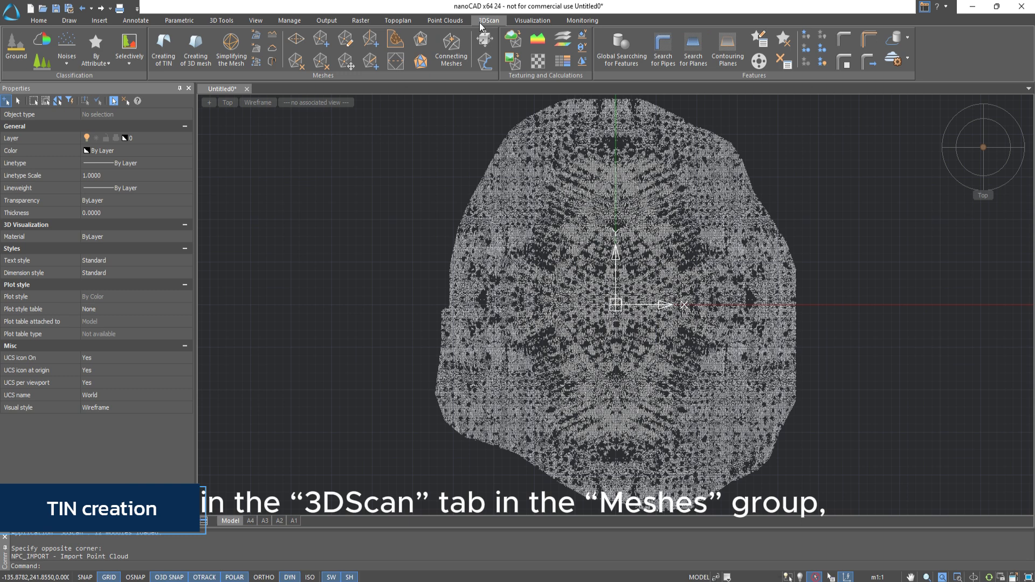
click(172, 60)
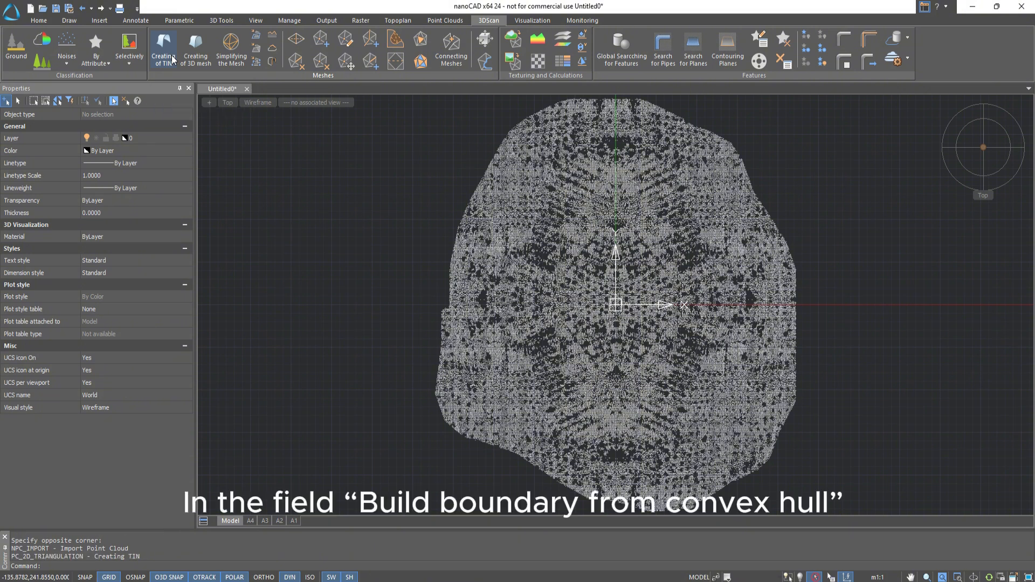
click(140, 171)
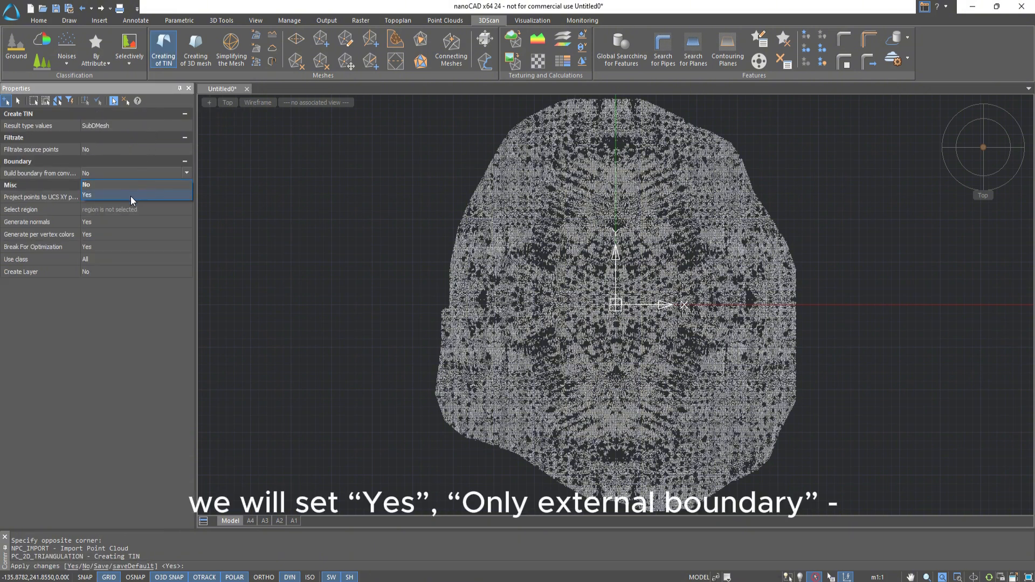
click(130, 195)
click(129, 188)
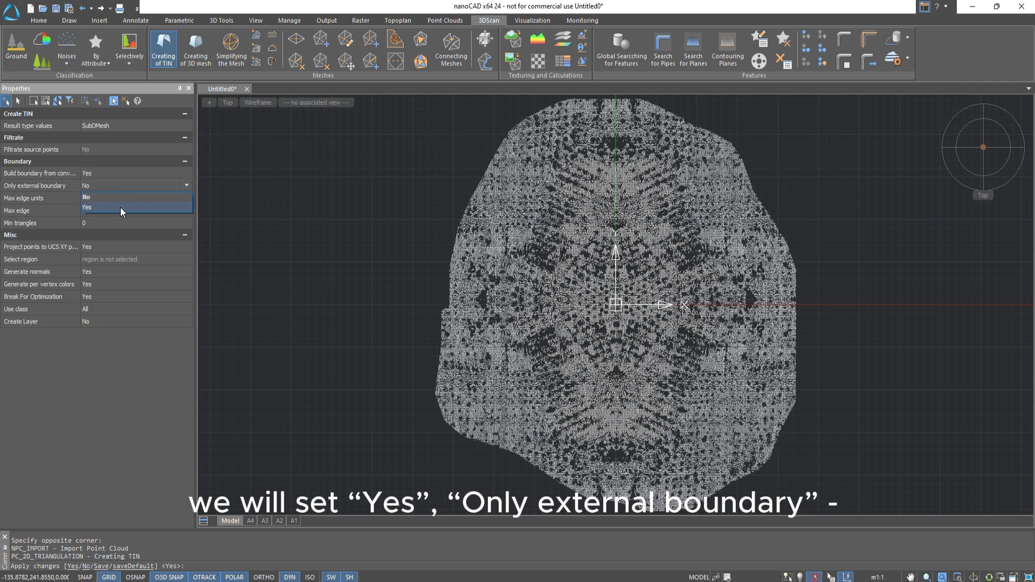
click(122, 208)
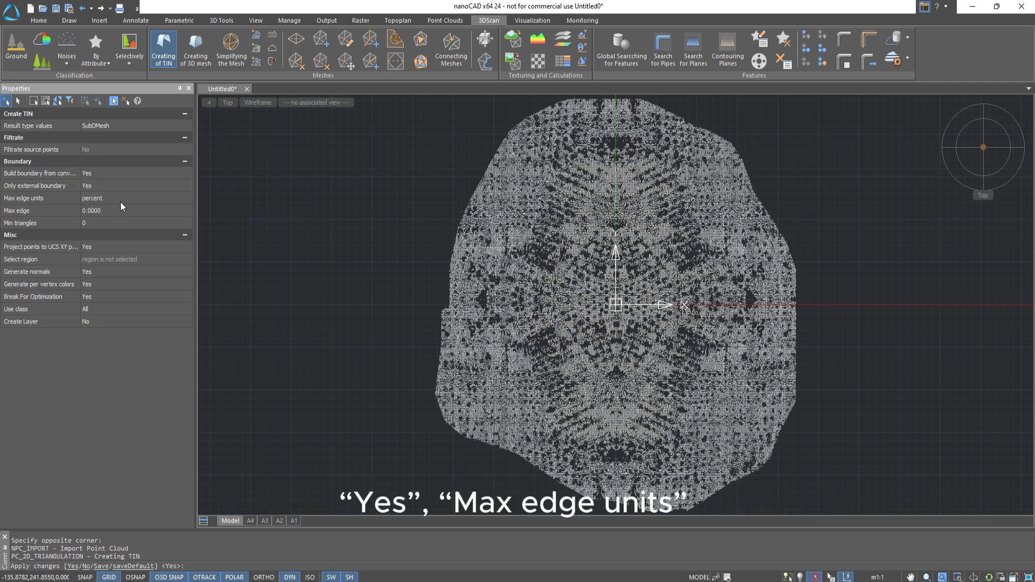
click(119, 200)
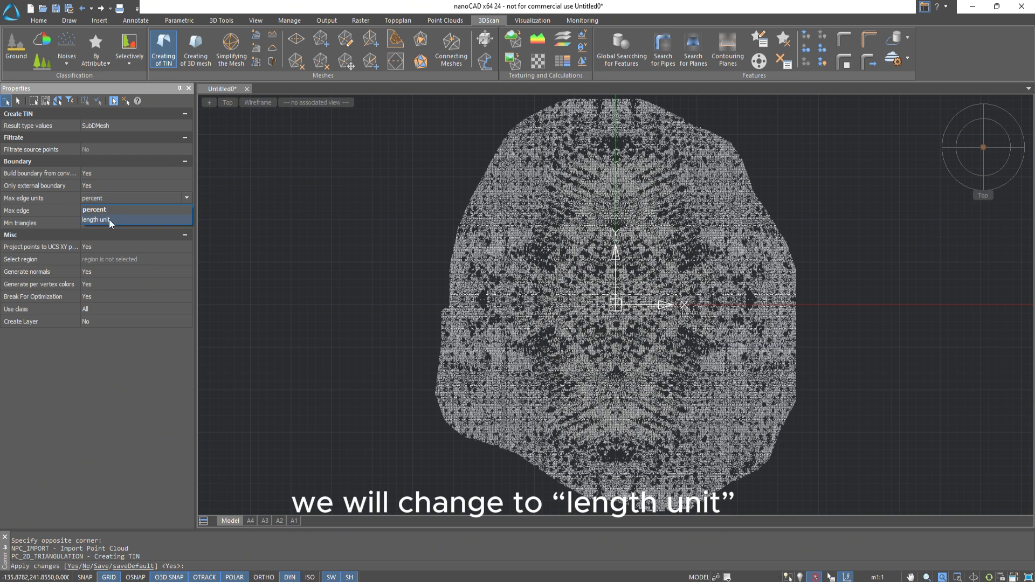
click(109, 219)
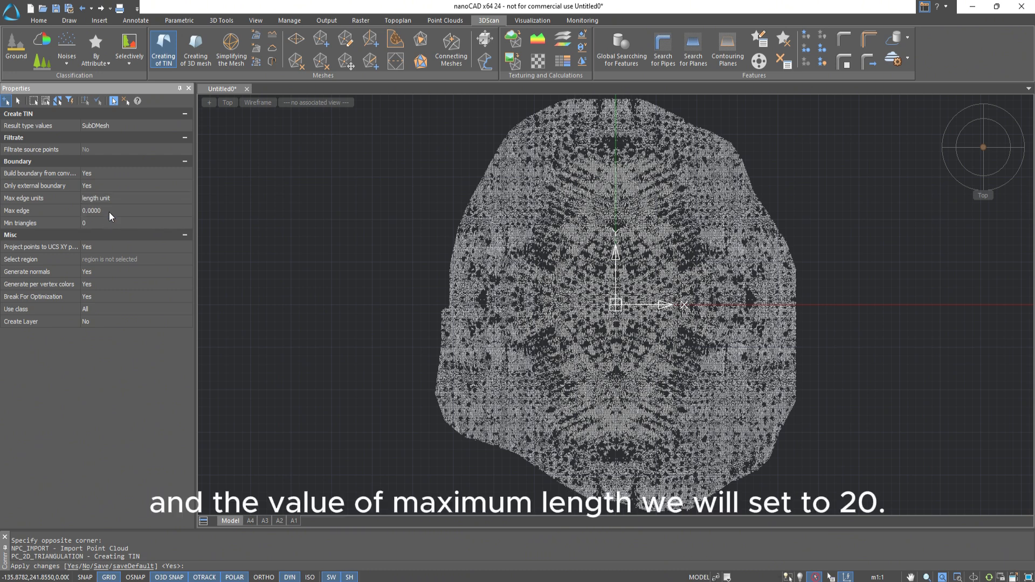
click(110, 211)
text(20)
Step: Disable normal generation and break for optimization, enable layer creation, and create the TIN from the heap's point cloud
click(108, 269)
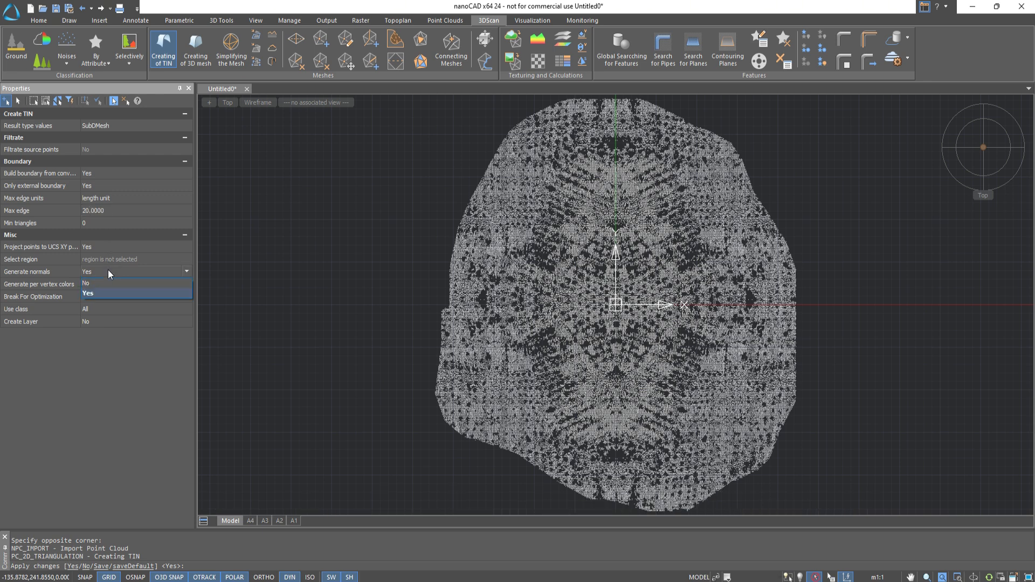
click(106, 284)
click(103, 296)
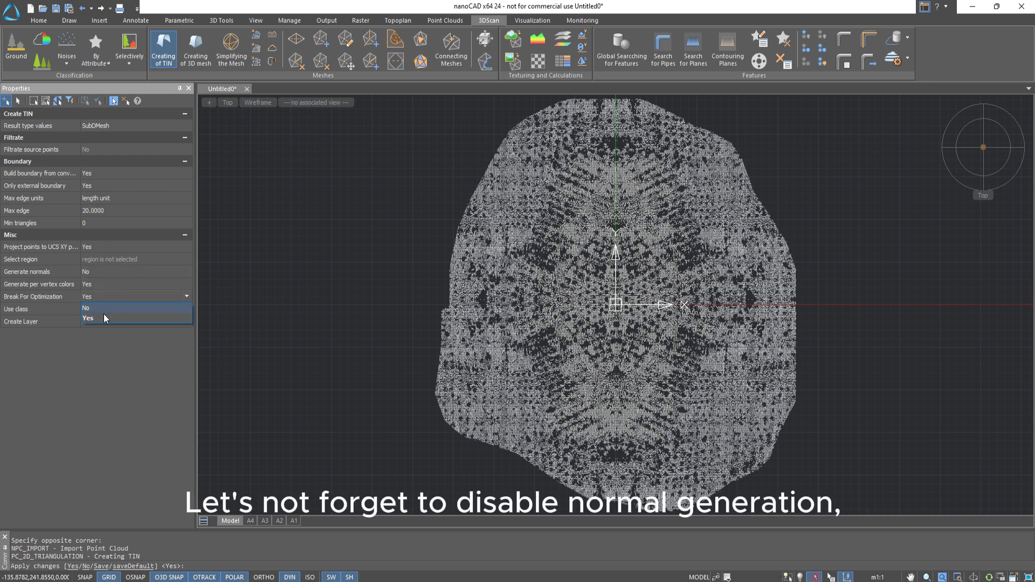
click(102, 307)
click(105, 323)
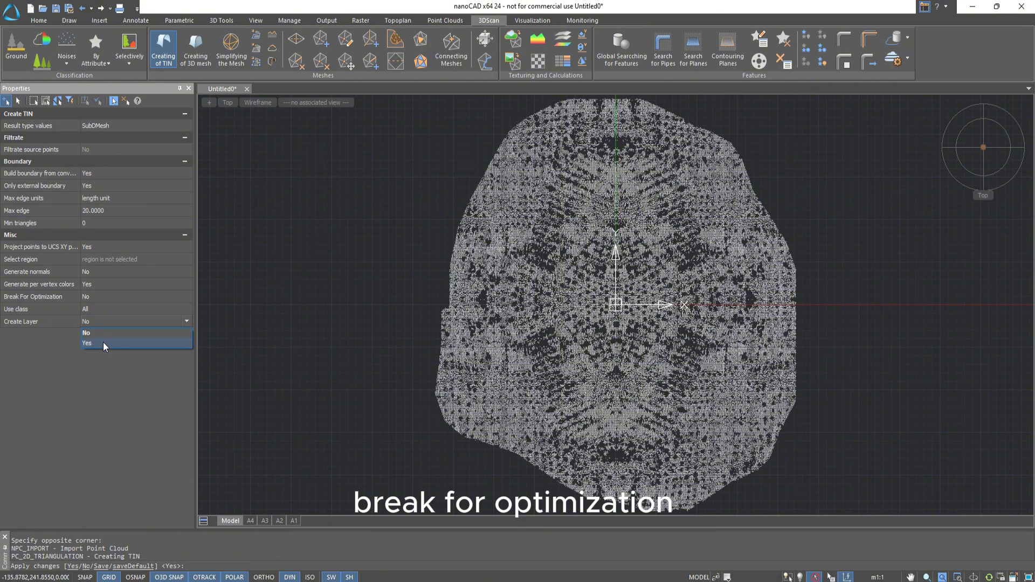
click(104, 344)
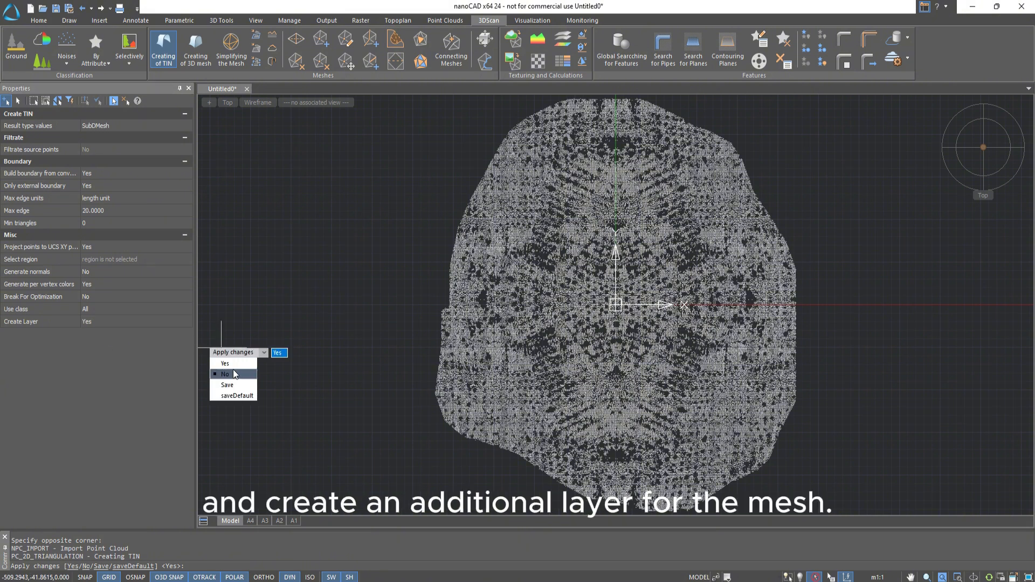
click(235, 366)
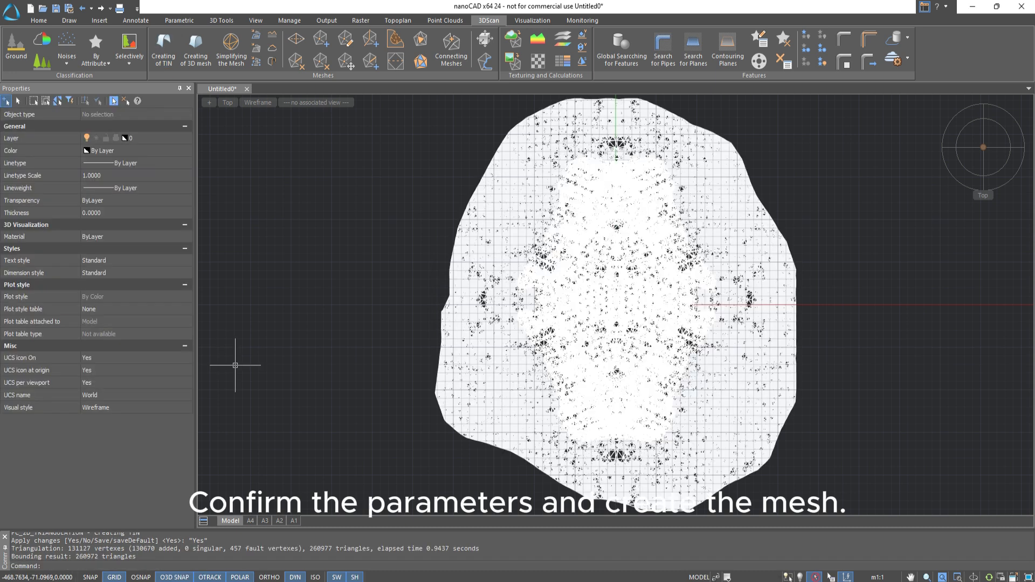
Step: Calculate the heap mesh's total volume with contour definition set to No
shift+middle_drag(338, 351, 362, 218)
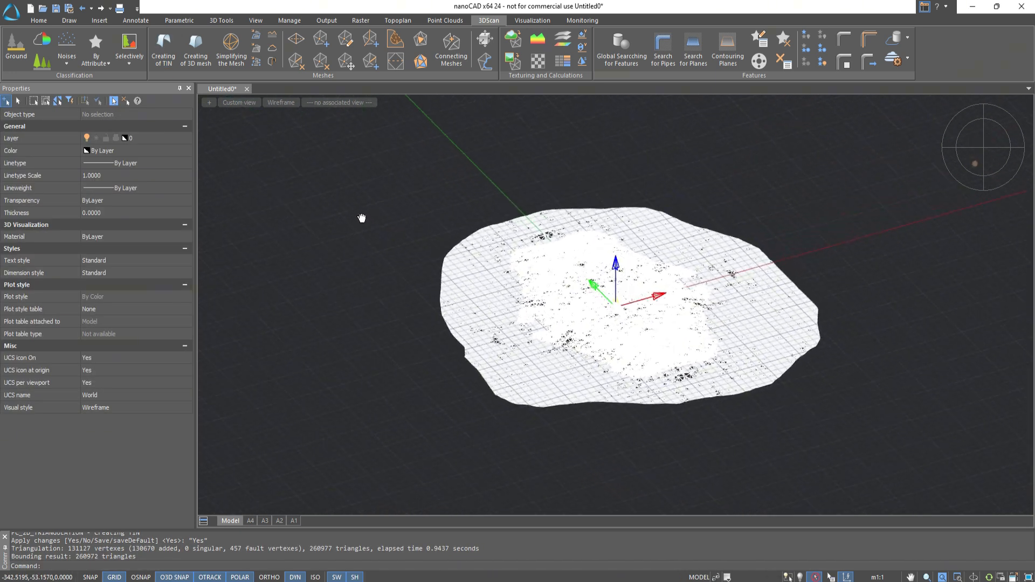
click(583, 40)
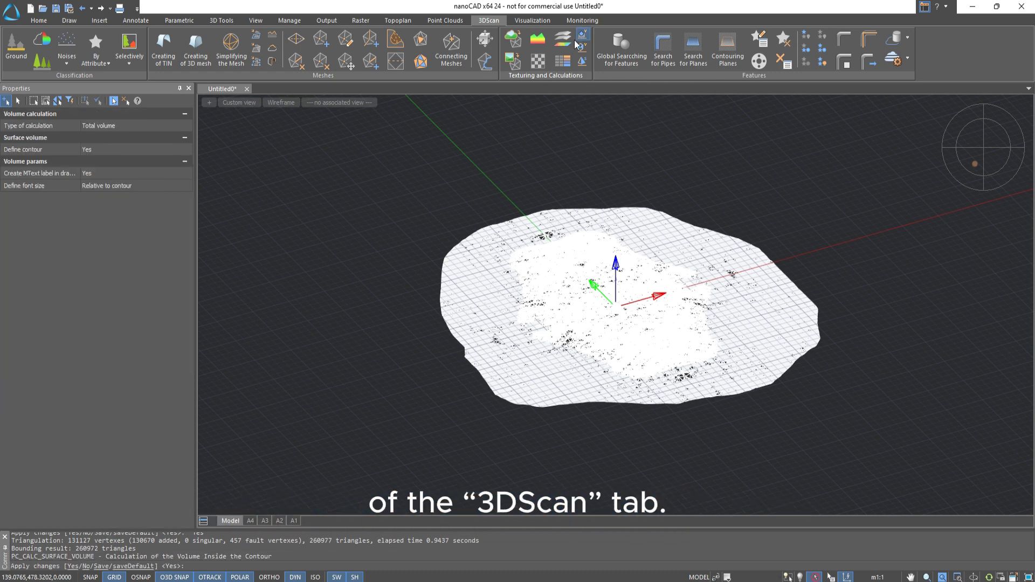
click(168, 127)
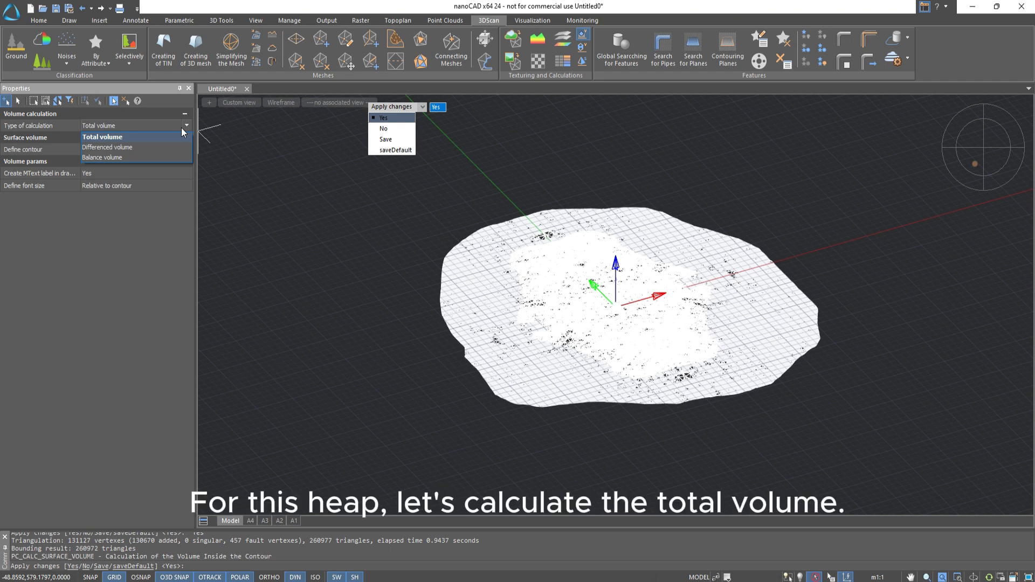
click(181, 137)
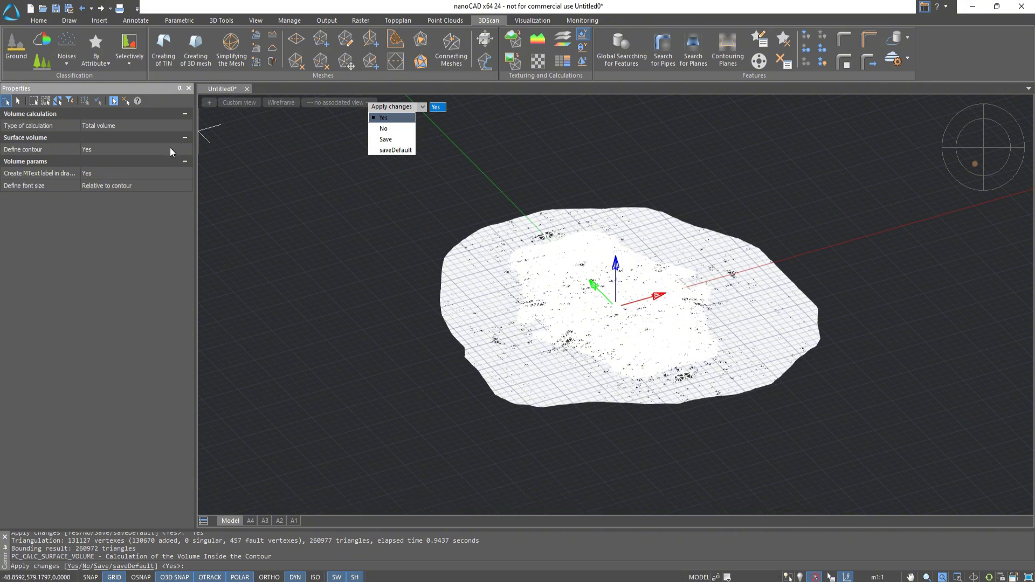
click(164, 150)
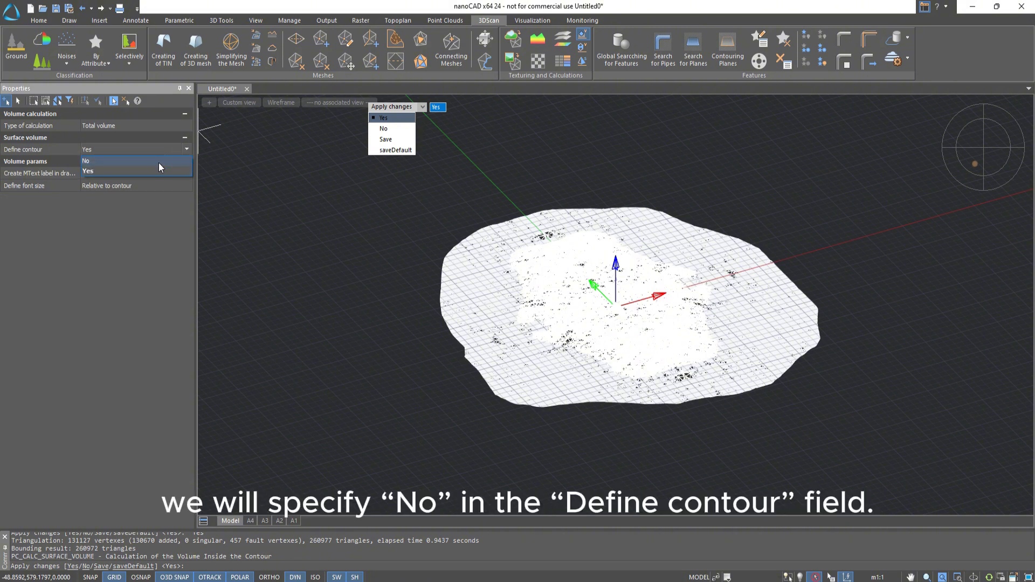
click(160, 161)
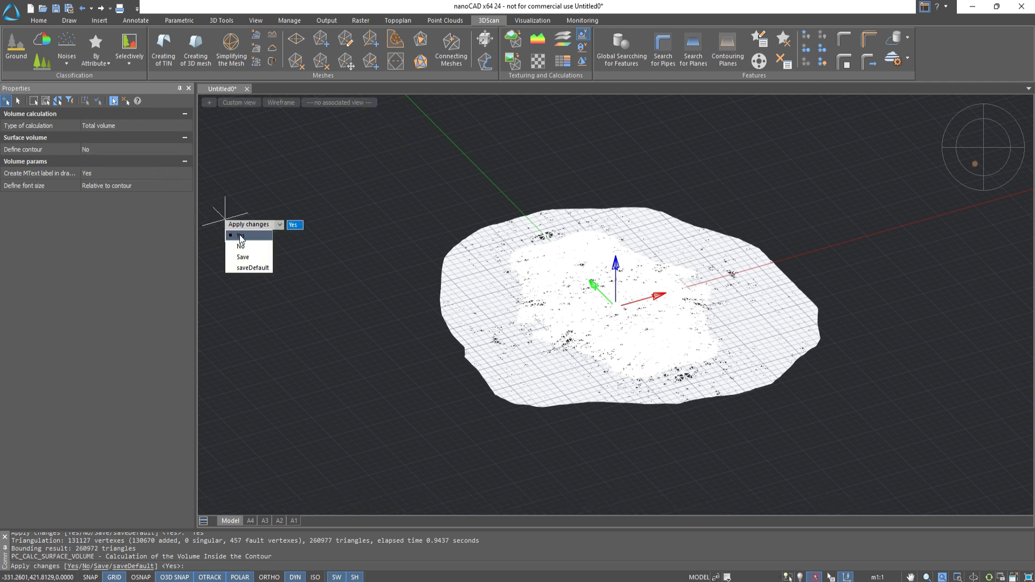
click(241, 238)
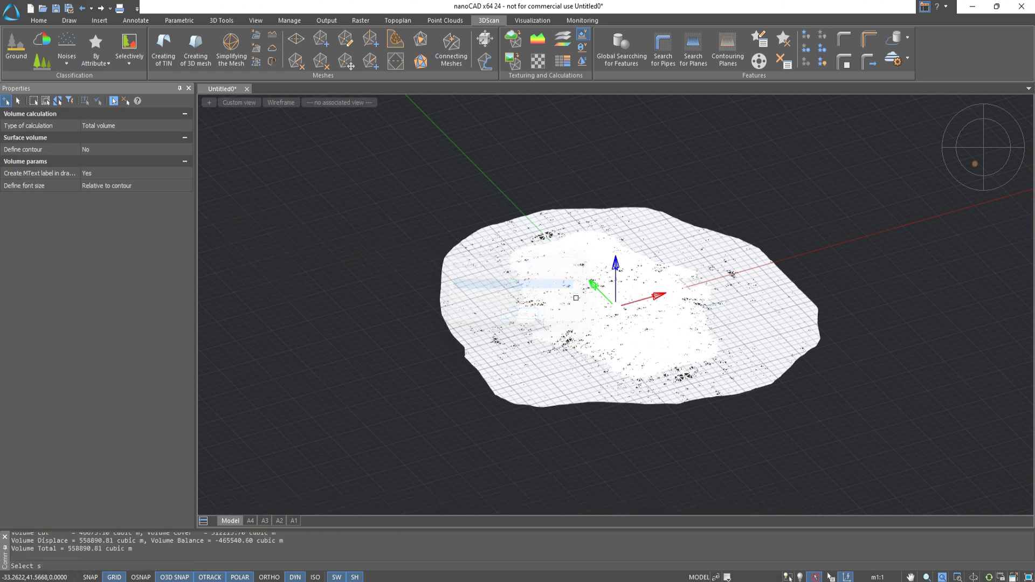
Step: Move the total volume label farther up, away from the heap mesh
scroll(511, 197, down, 2)
middle_drag(511, 199, 502, 314)
shift+middle_drag(515, 272, 506, 285)
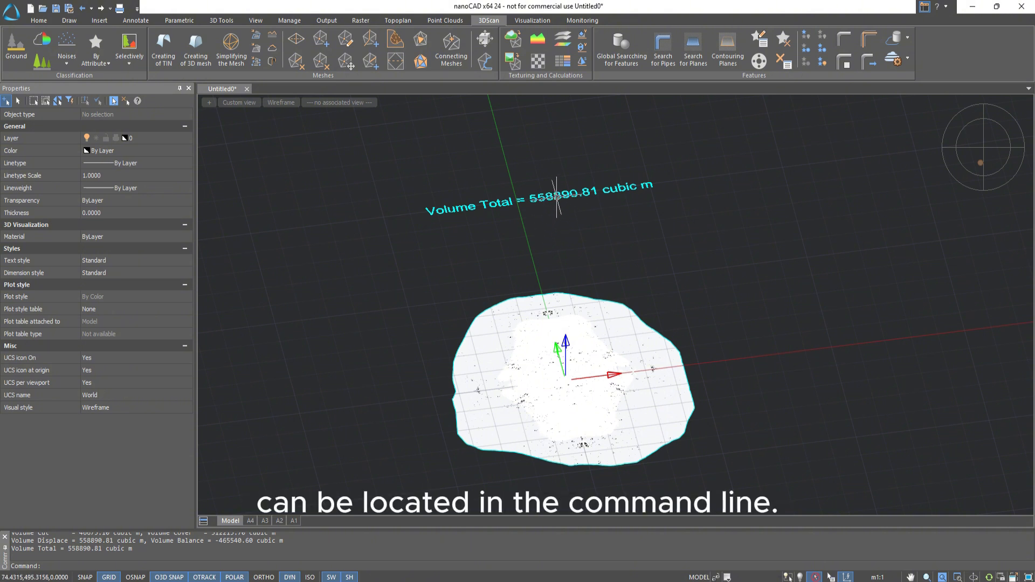
click(539, 199)
click(540, 200)
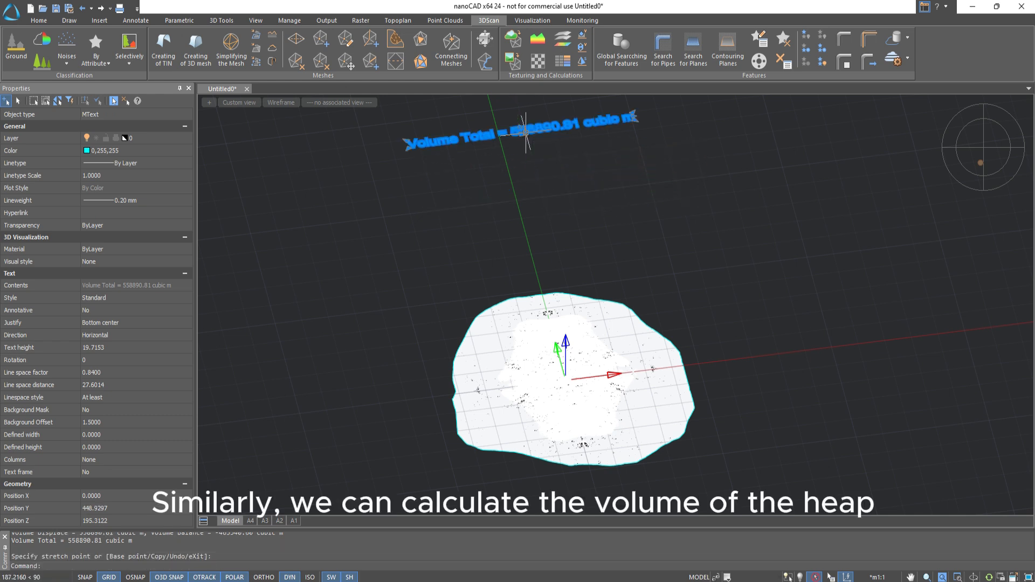
key(Escape)
Step: Calculate the differenced volume of the heap mesh
click(581, 35)
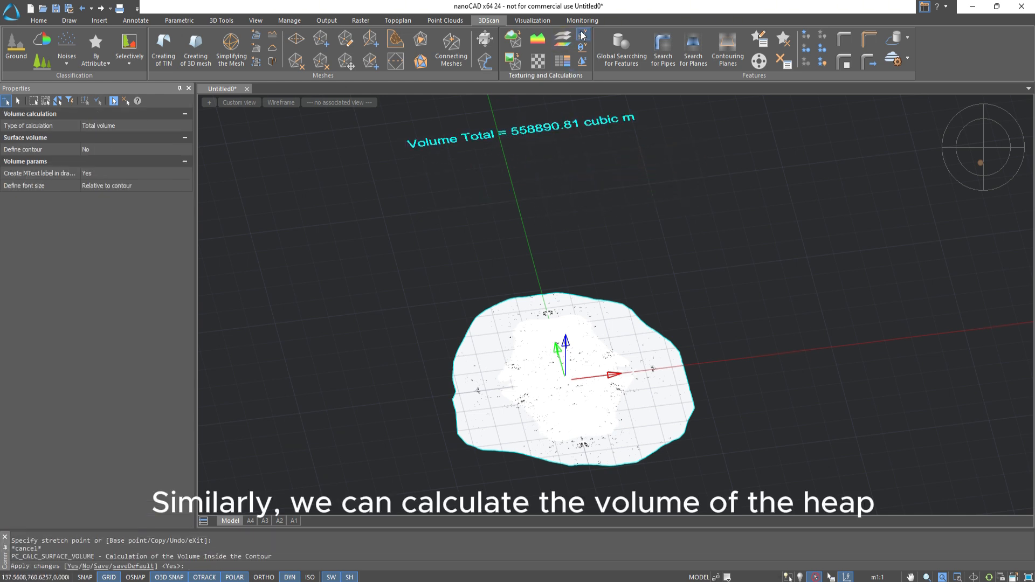
click(174, 126)
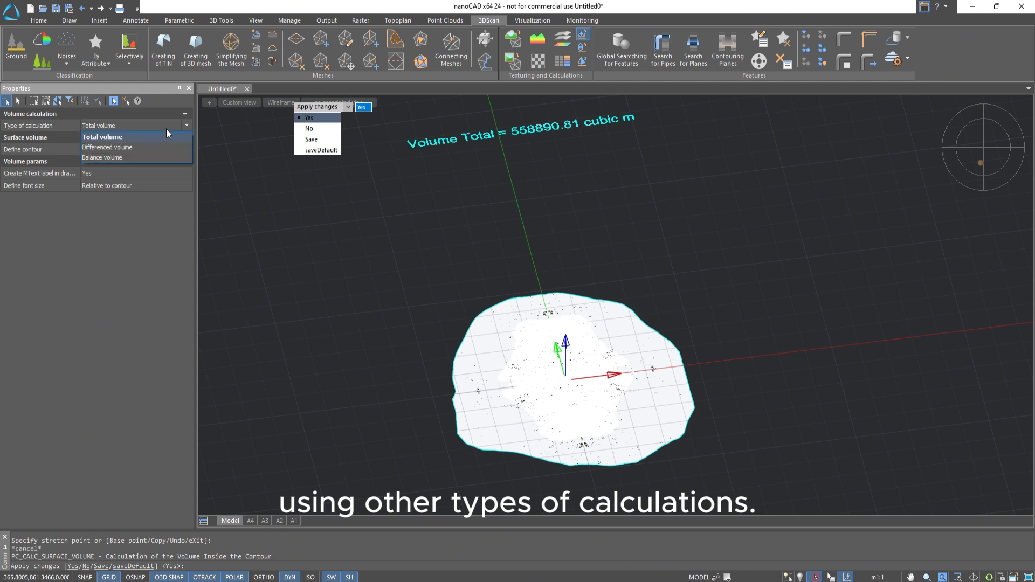
click(153, 147)
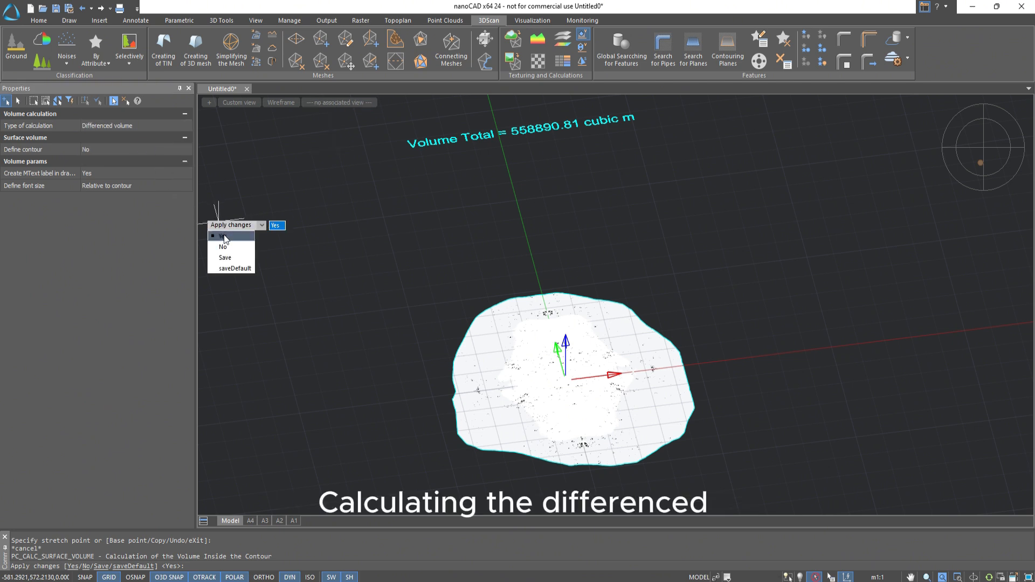
click(223, 236)
click(537, 381)
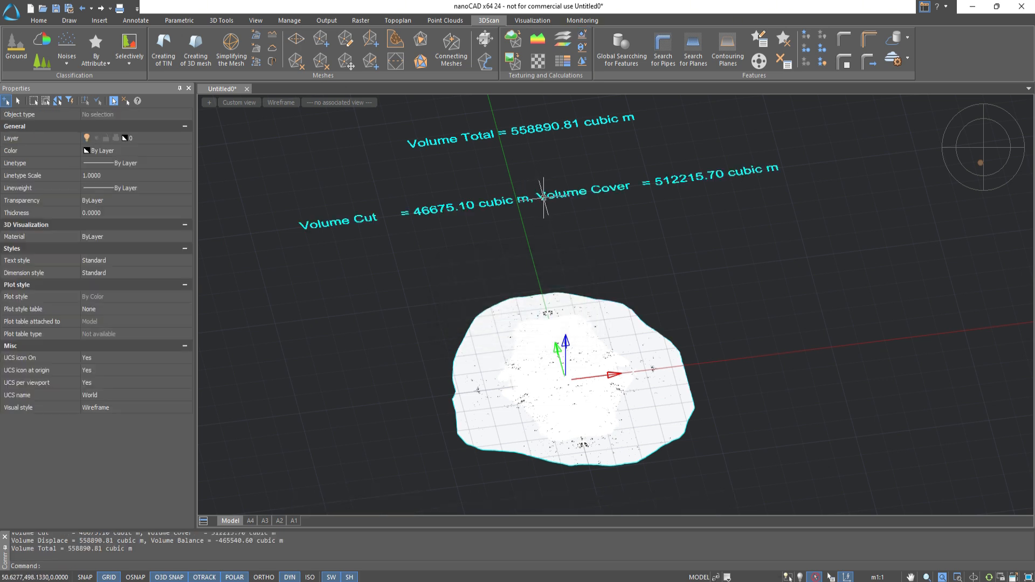
Step: Move the cut and cover volume label to just below the total volume label
click(540, 200)
click(540, 201)
click(526, 148)
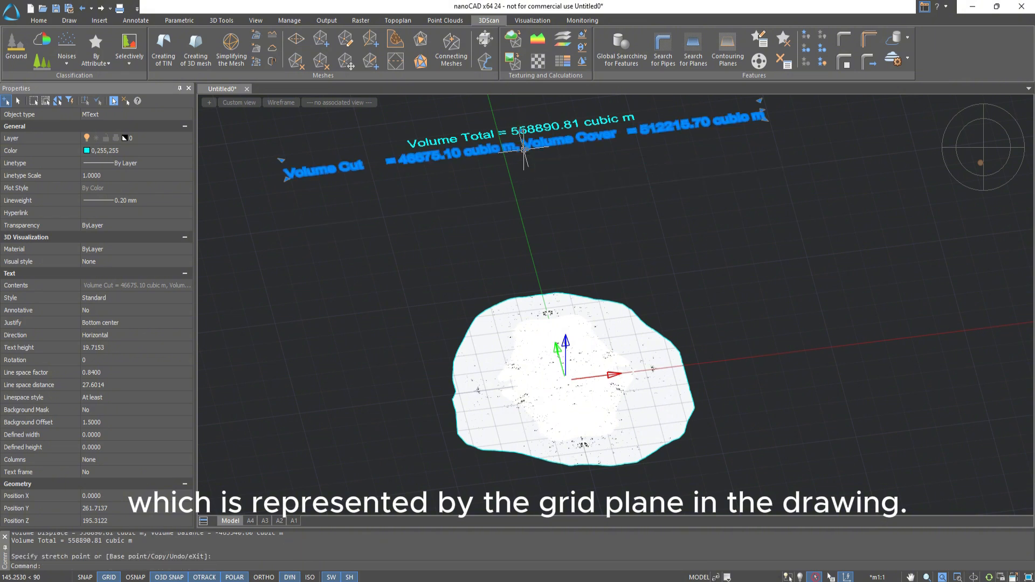
key(Escape)
Step: Calculate the balance volume of the heap mesh
click(582, 36)
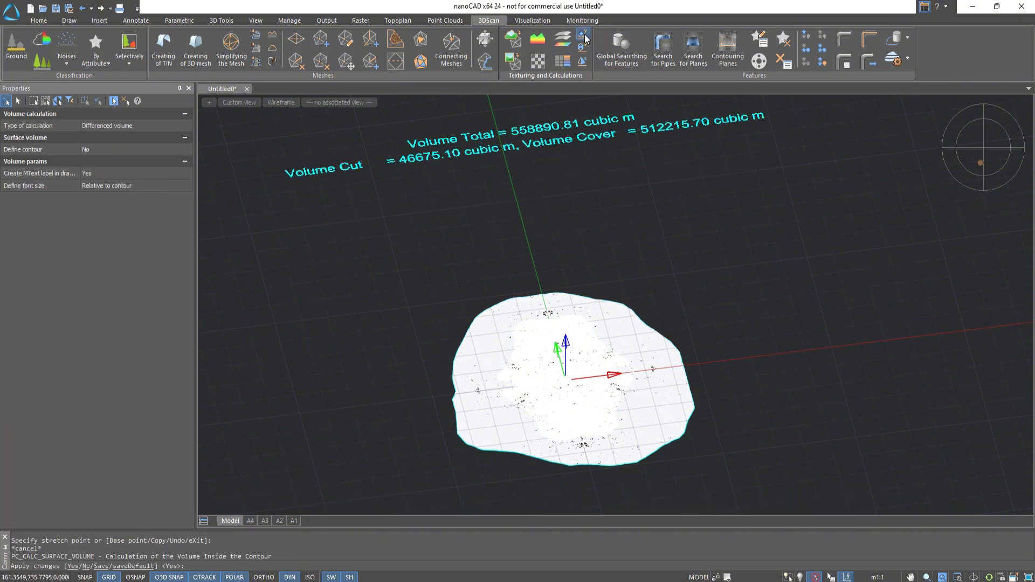
click(179, 126)
click(100, 147)
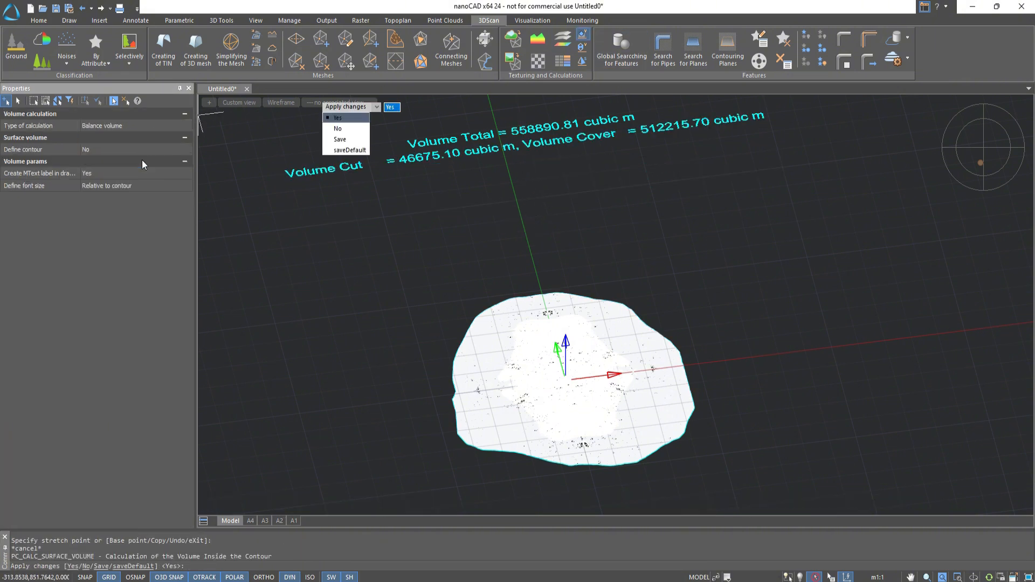
key(Return)
click(514, 371)
key(Return)
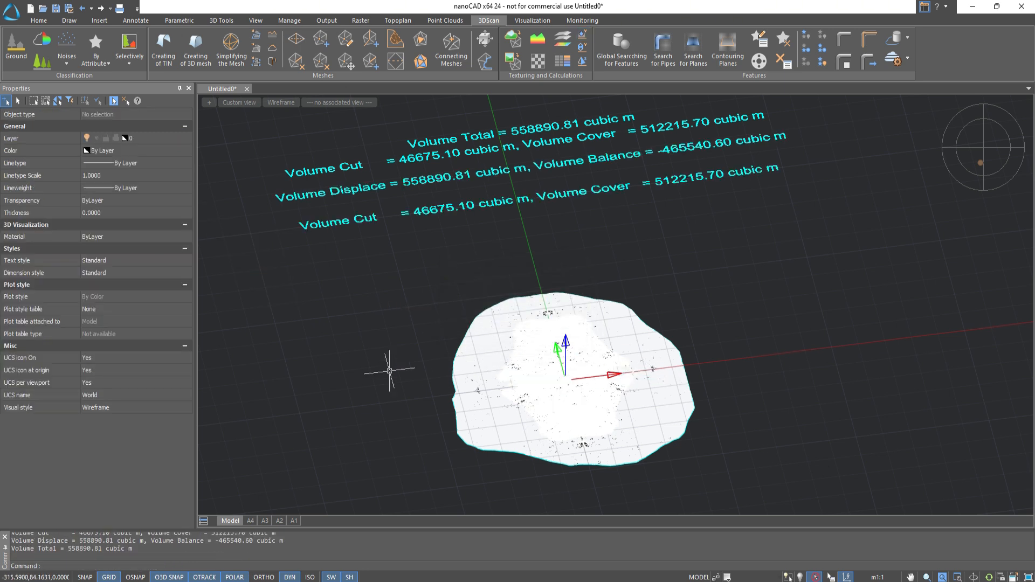
Step: Calculate the heap's area with the closed contour set to Selection, using the heap's boundary polyline, and highlight the result line
click(581, 65)
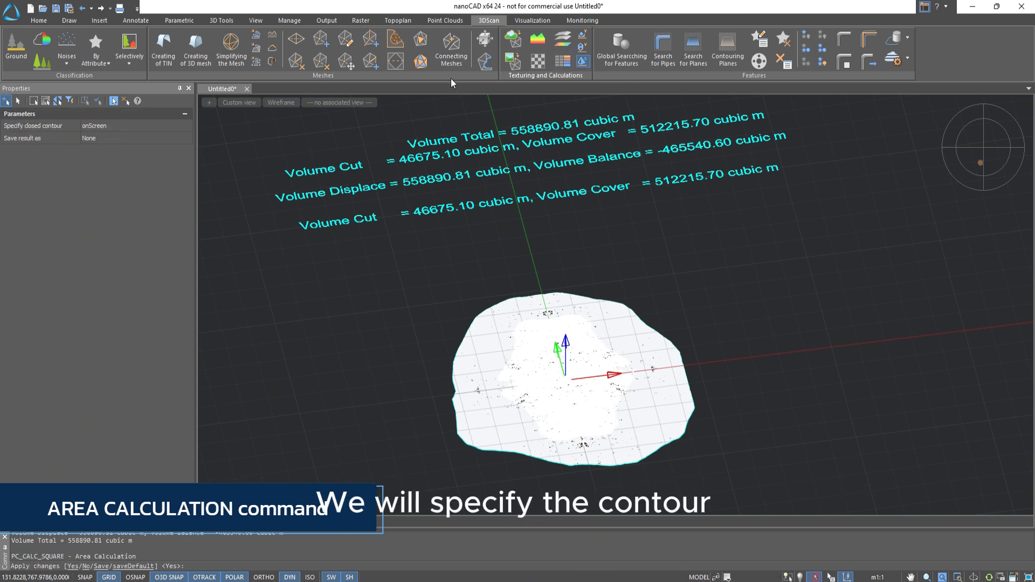
click(162, 126)
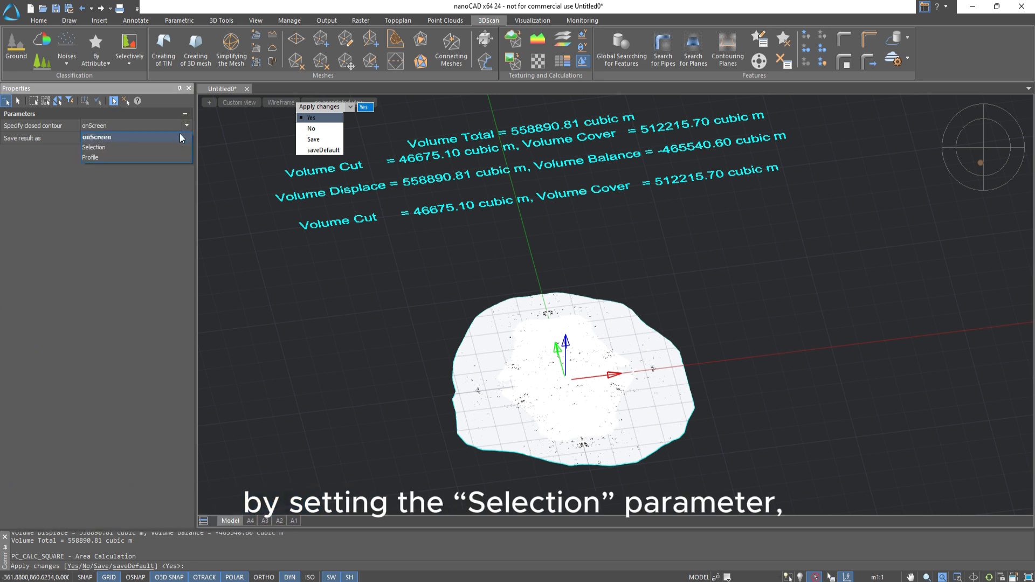
click(170, 147)
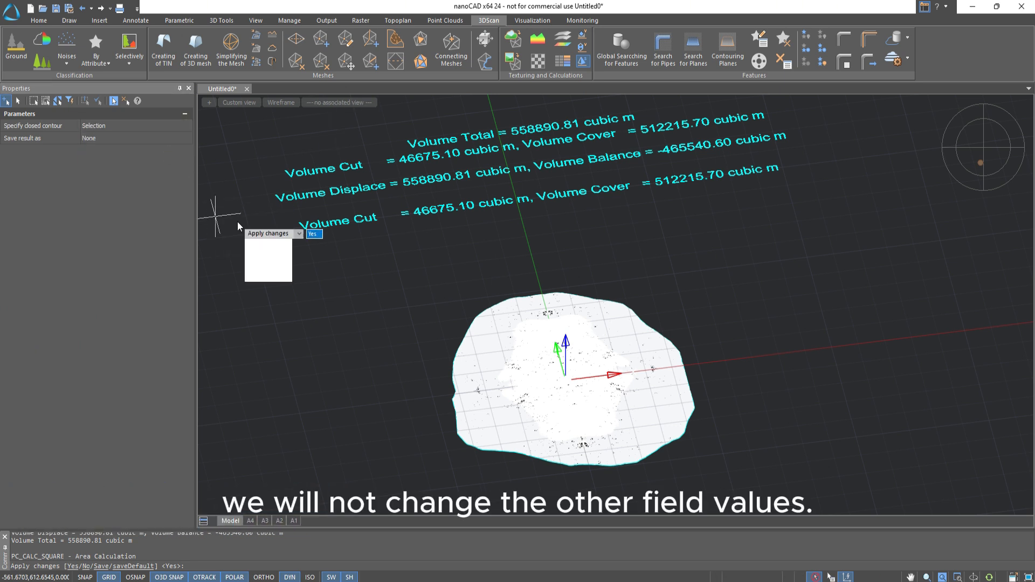
key(Return)
click(453, 377)
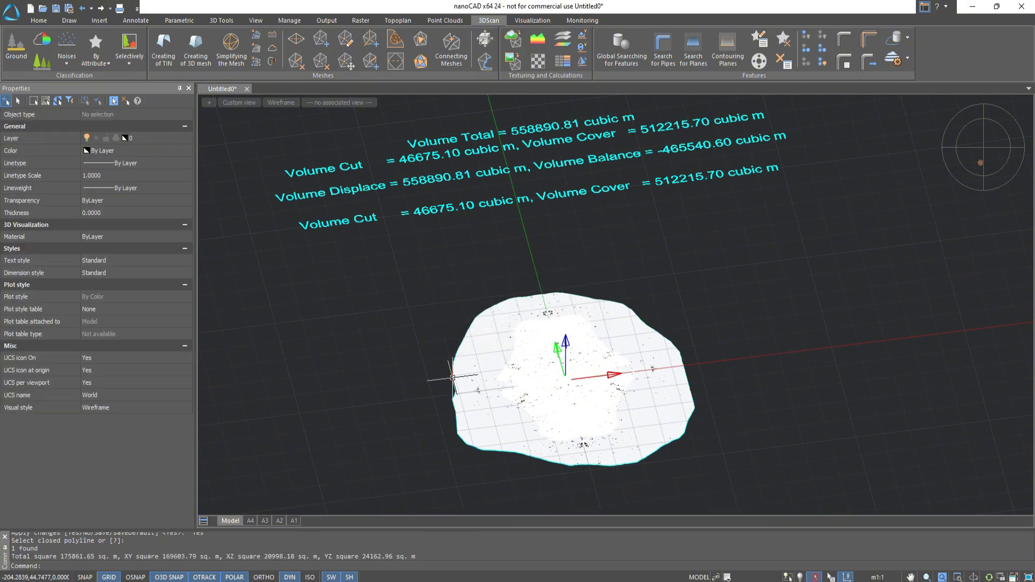
drag(416, 556, 12, 558)
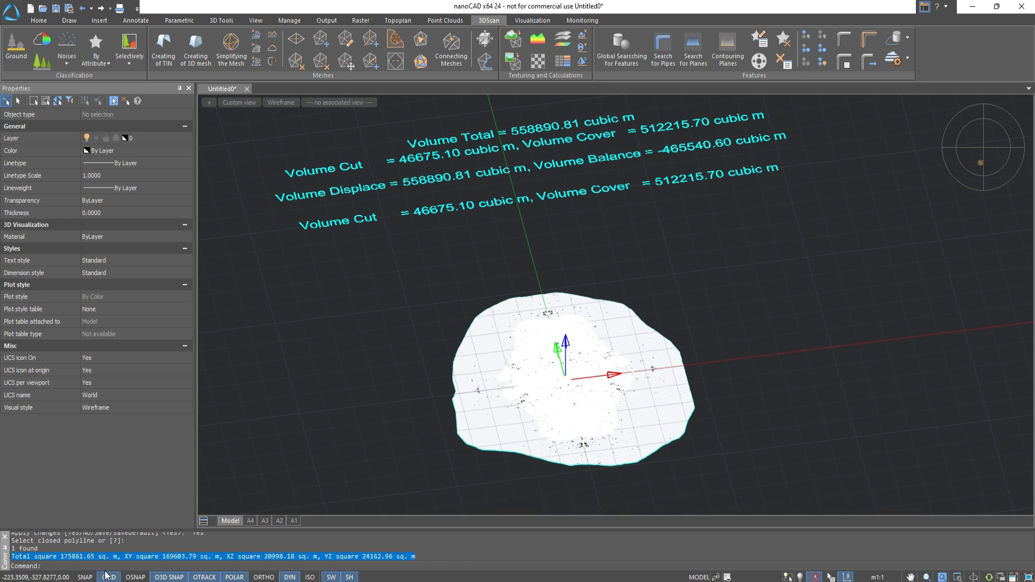
click(105, 566)
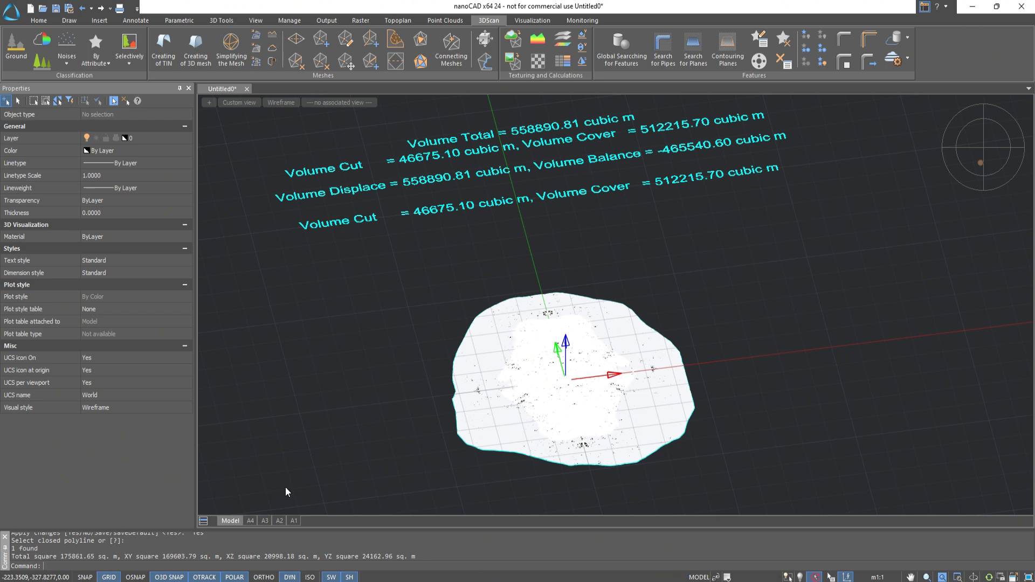
click(971, 158)
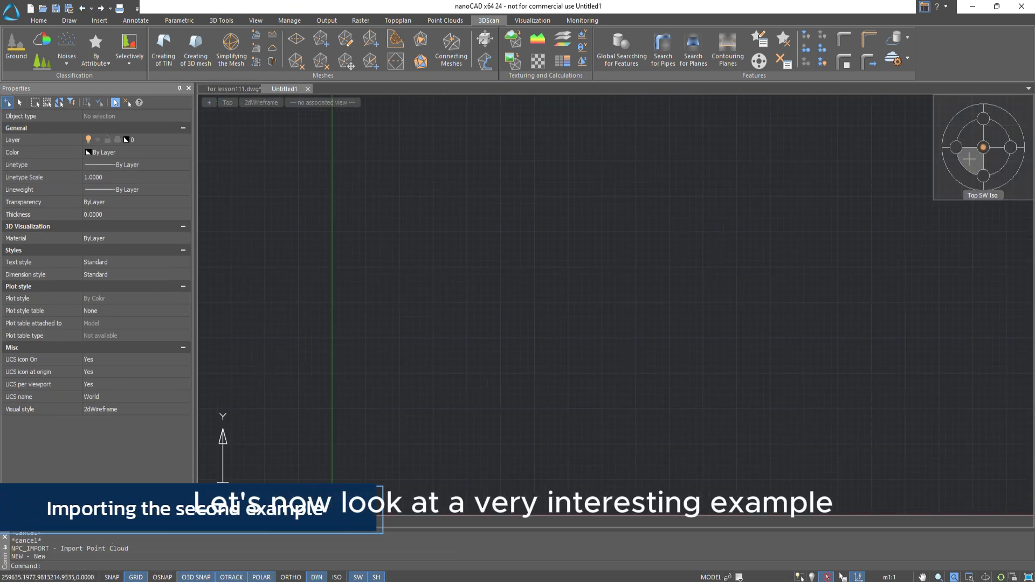
click(447, 21)
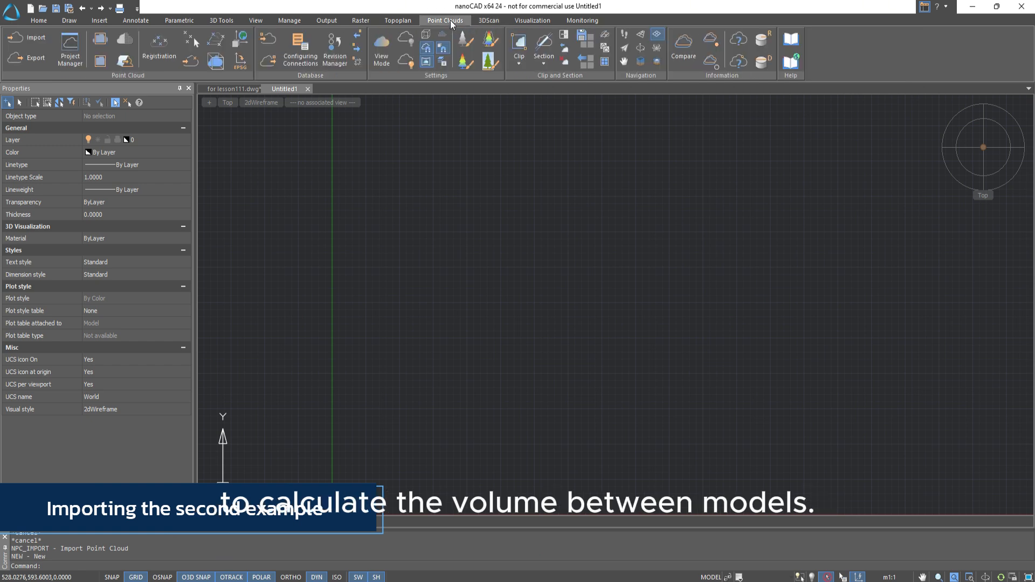
click(38, 40)
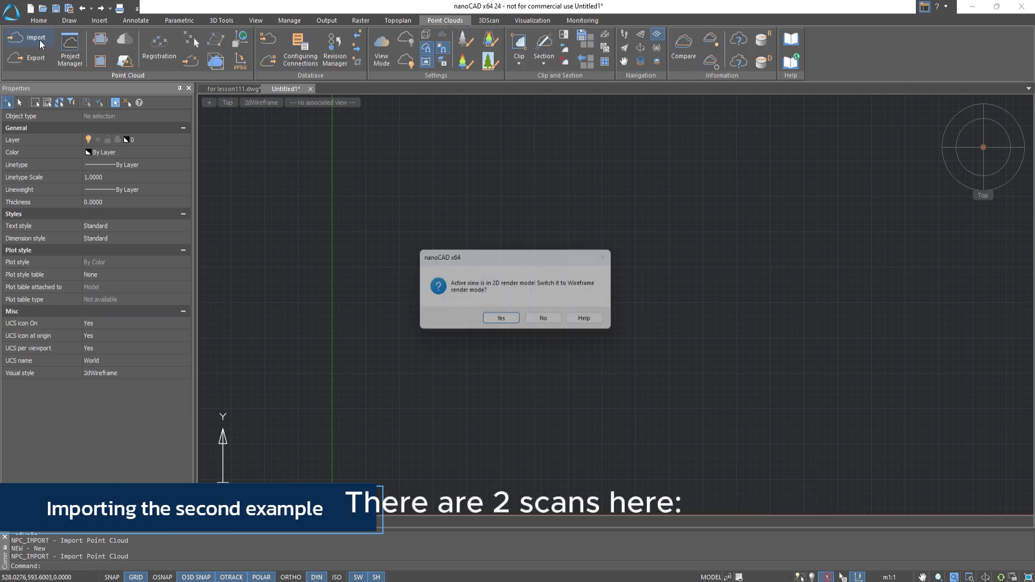
click(509, 324)
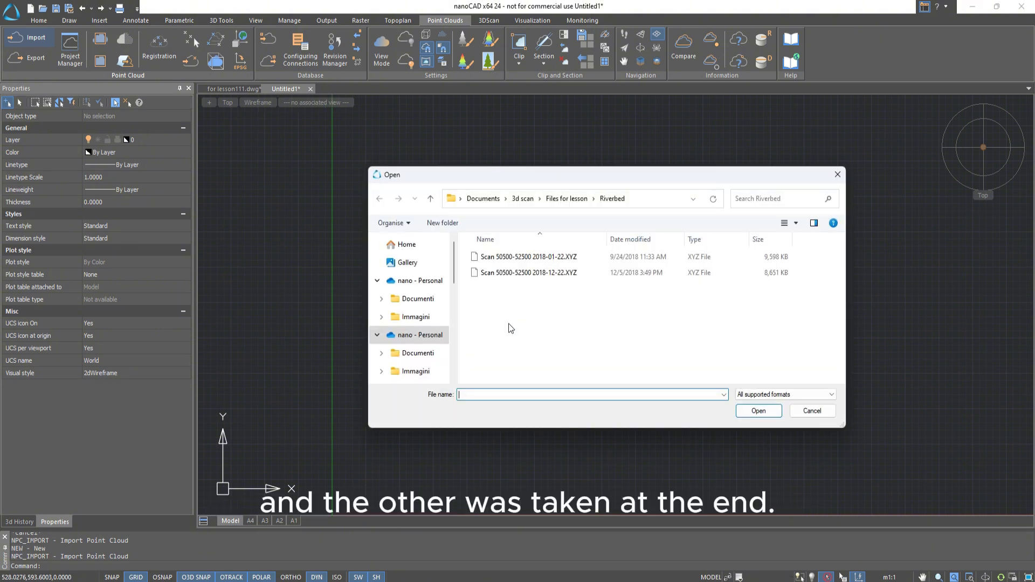
click(526, 258)
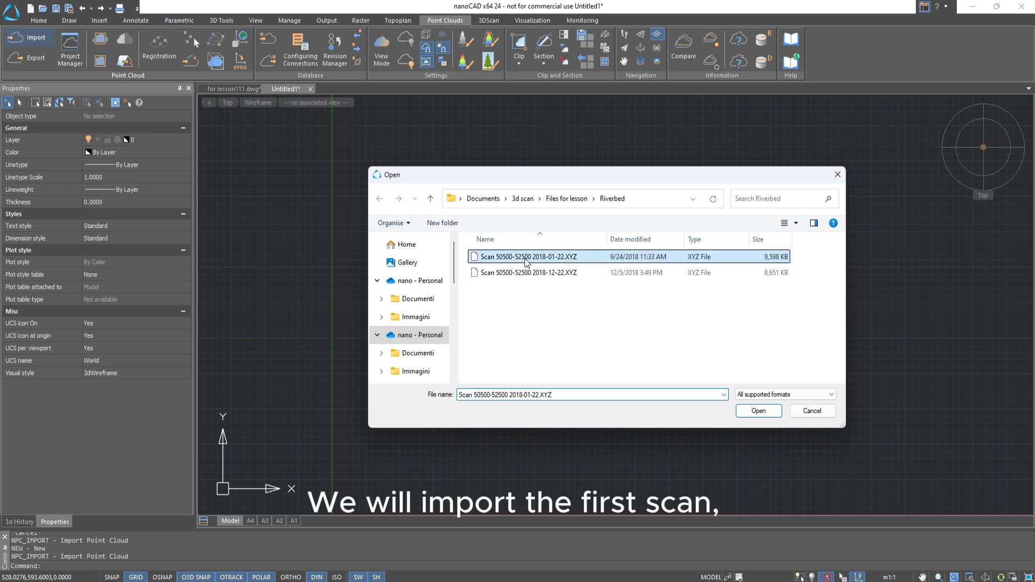
double_click(526, 258)
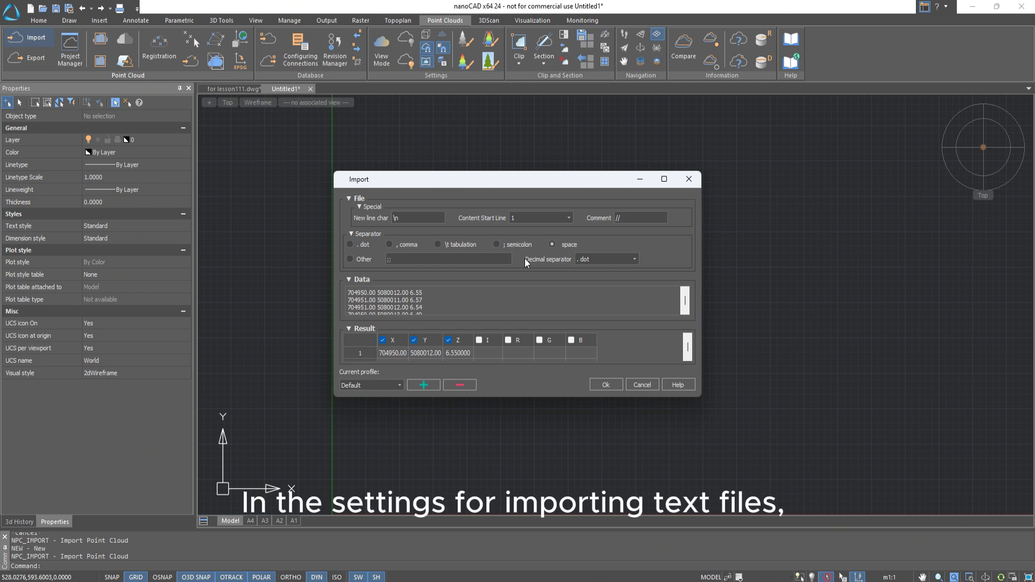
Step: Finish importing the first riverbed scan with a space separator and the import units set to Meters
click(552, 245)
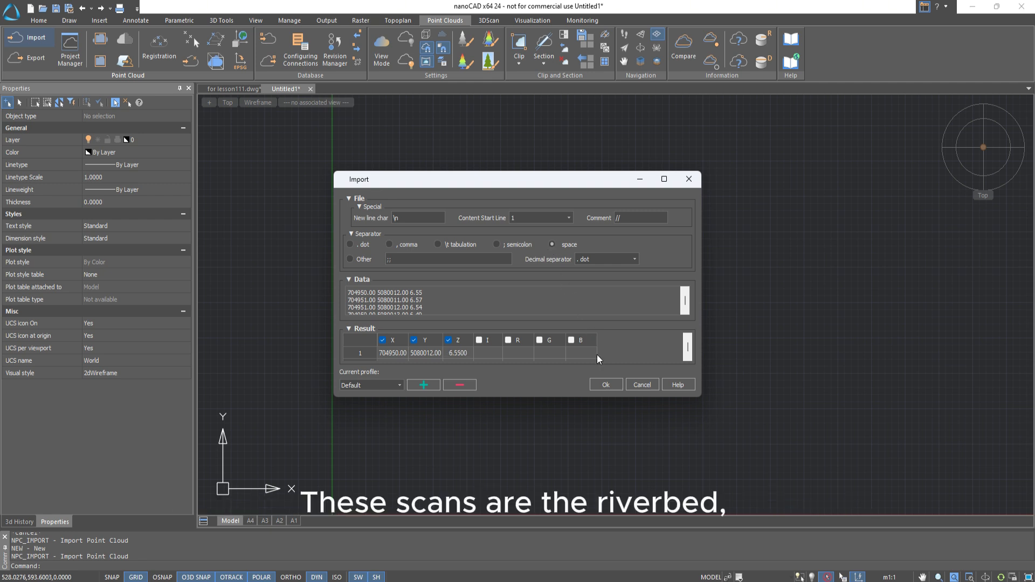
click(605, 385)
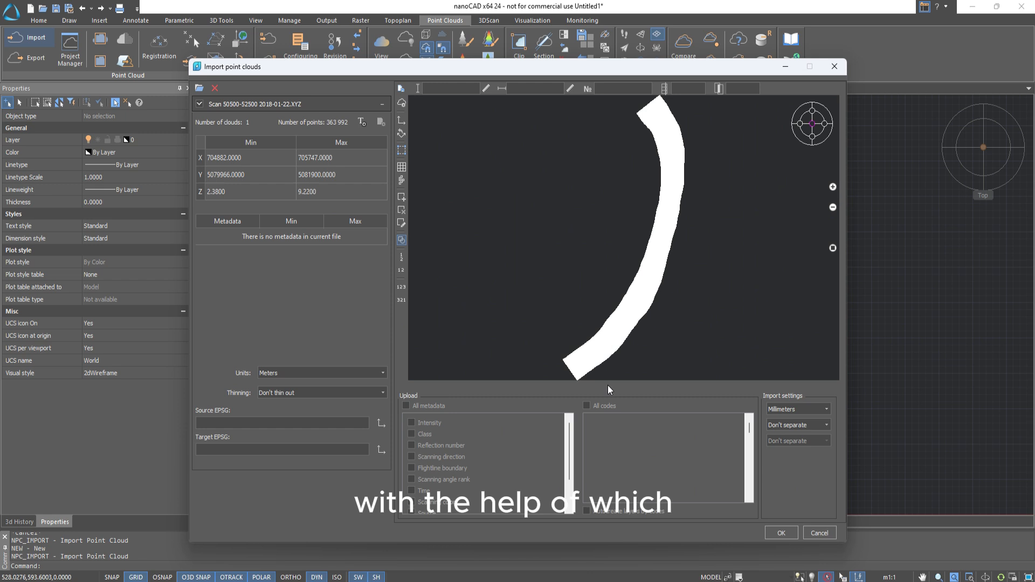
drag(620, 309, 661, 257)
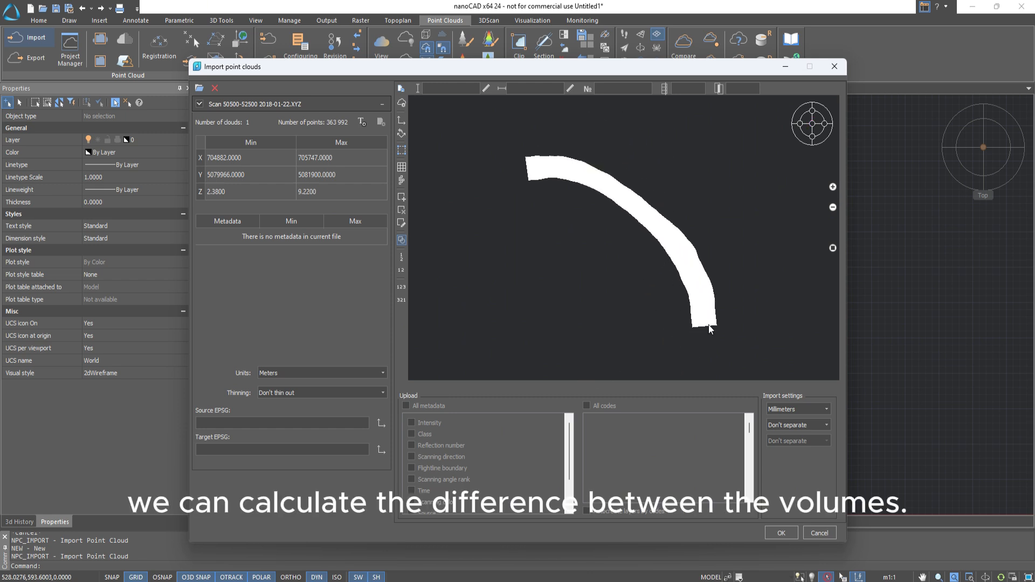
click(789, 409)
click(791, 435)
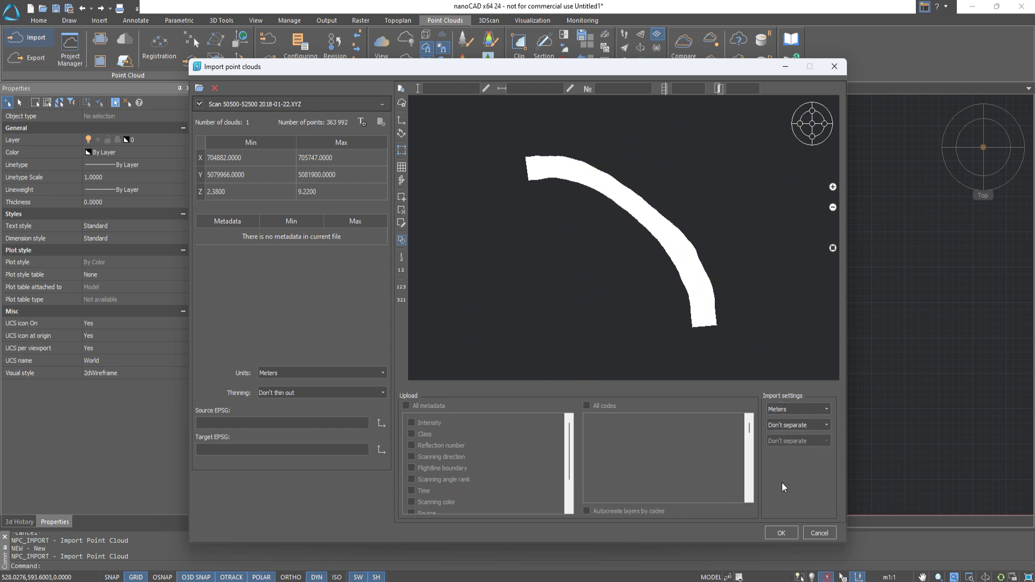
click(781, 534)
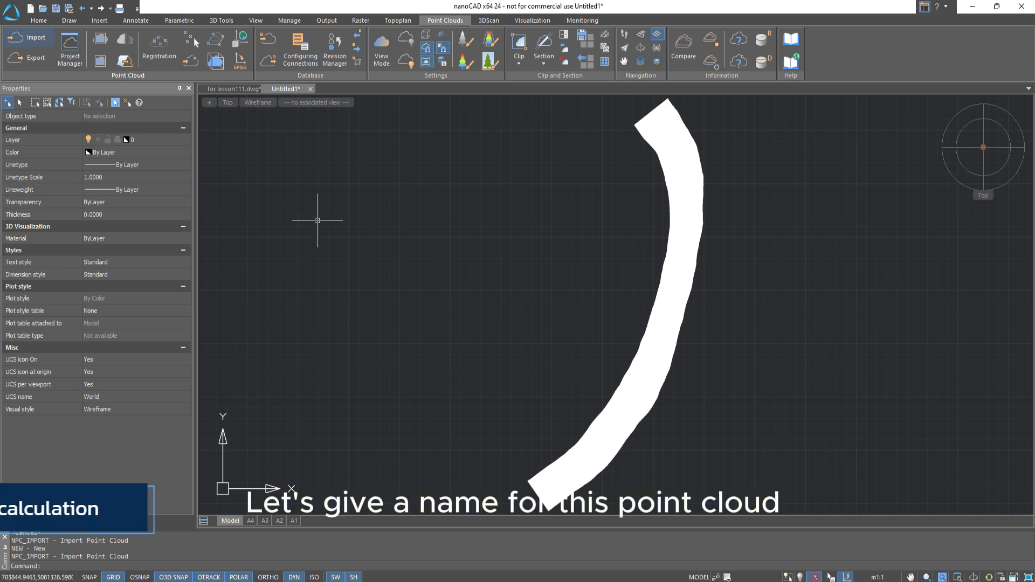
Step: Rename the Point clouds layer to "Point clouds #1"
click(39, 20)
click(215, 60)
click(356, 269)
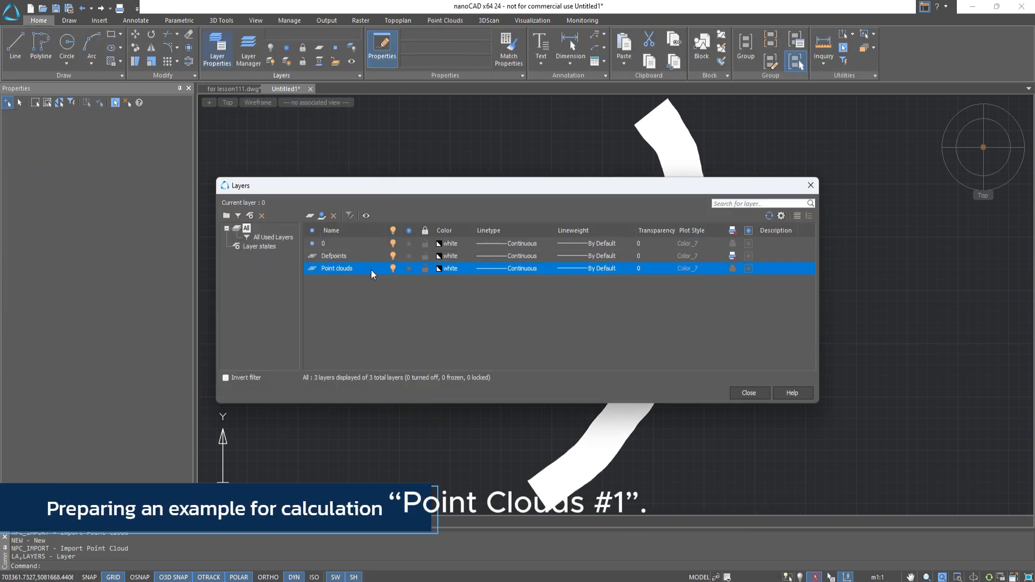
click(363, 270)
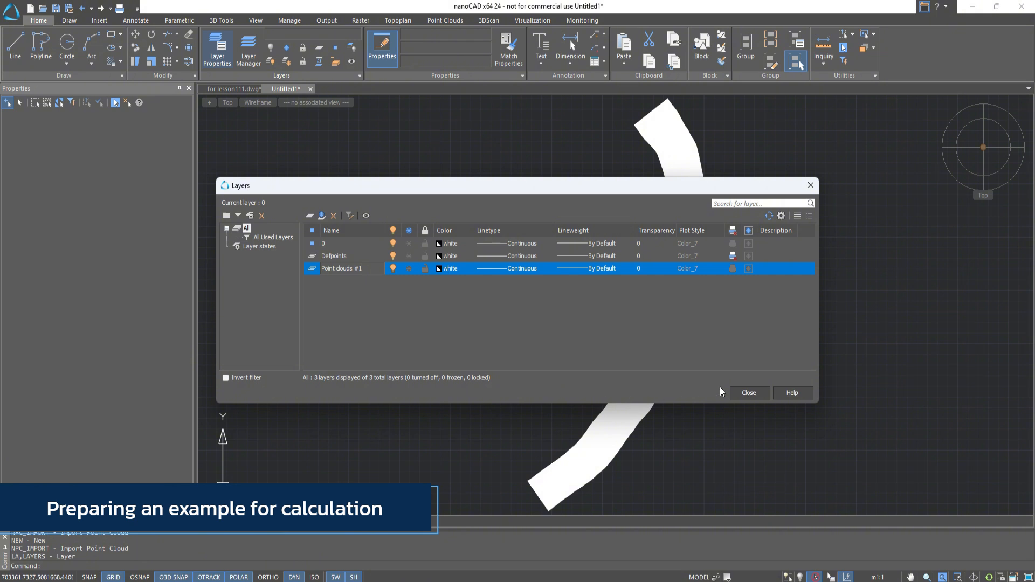
click(749, 392)
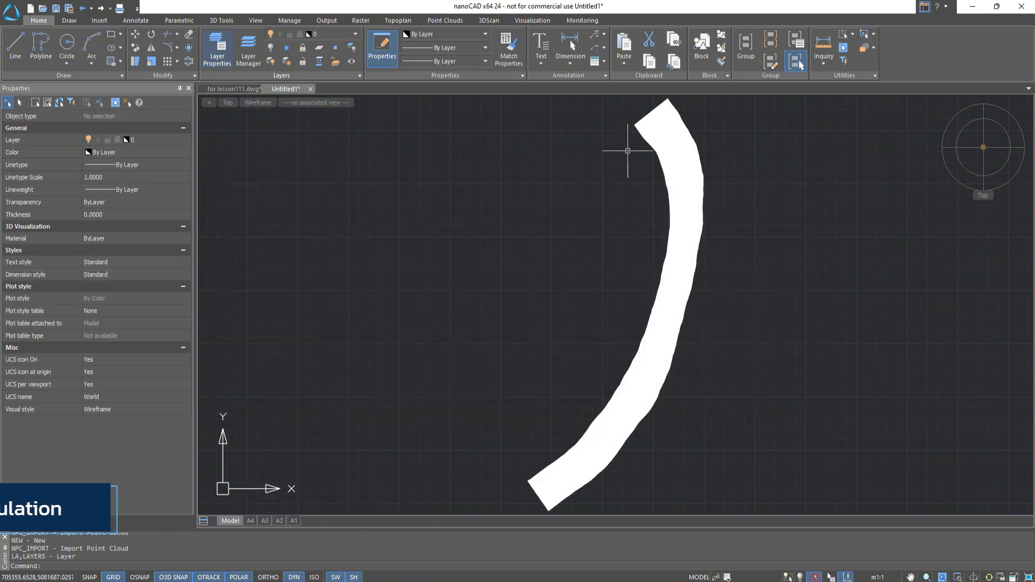
click(451, 21)
click(24, 40)
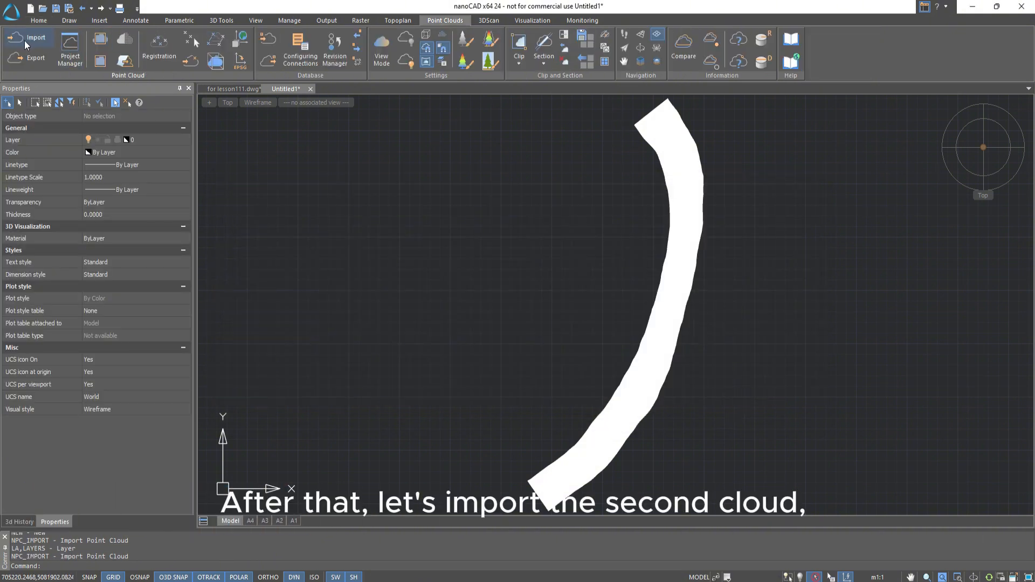
double_click(493, 271)
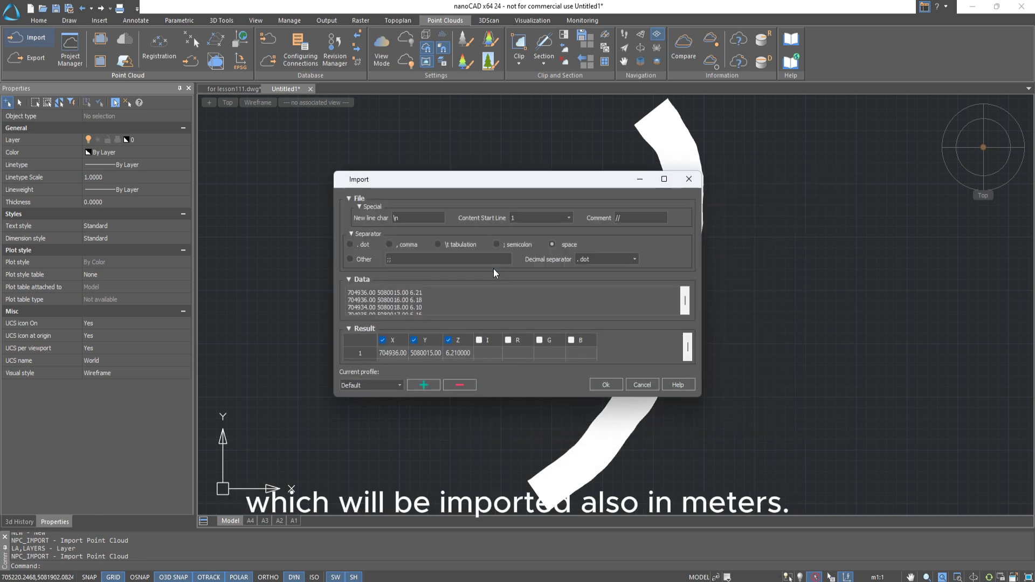
click(603, 385)
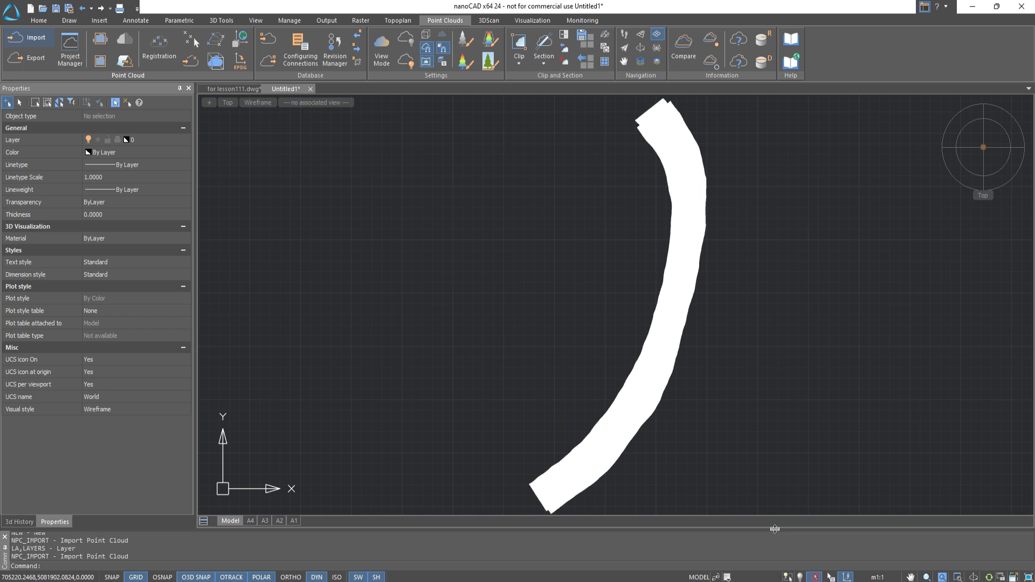
Step: Clip away the uneven upper end of both riverbed clouds with a rotated rectangle, using Clip By 3 Points (Inside)
click(524, 65)
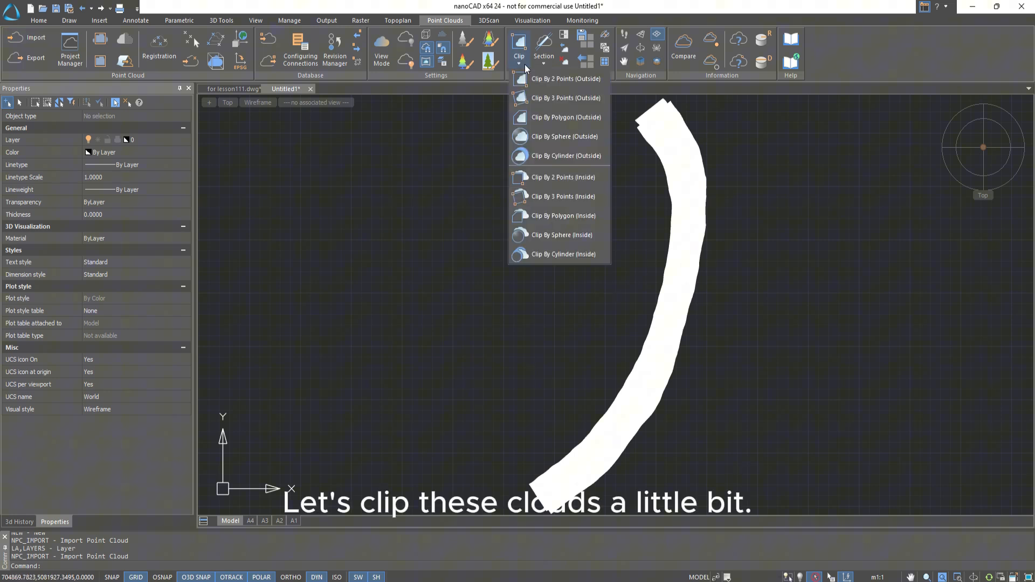
click(550, 197)
click(602, 156)
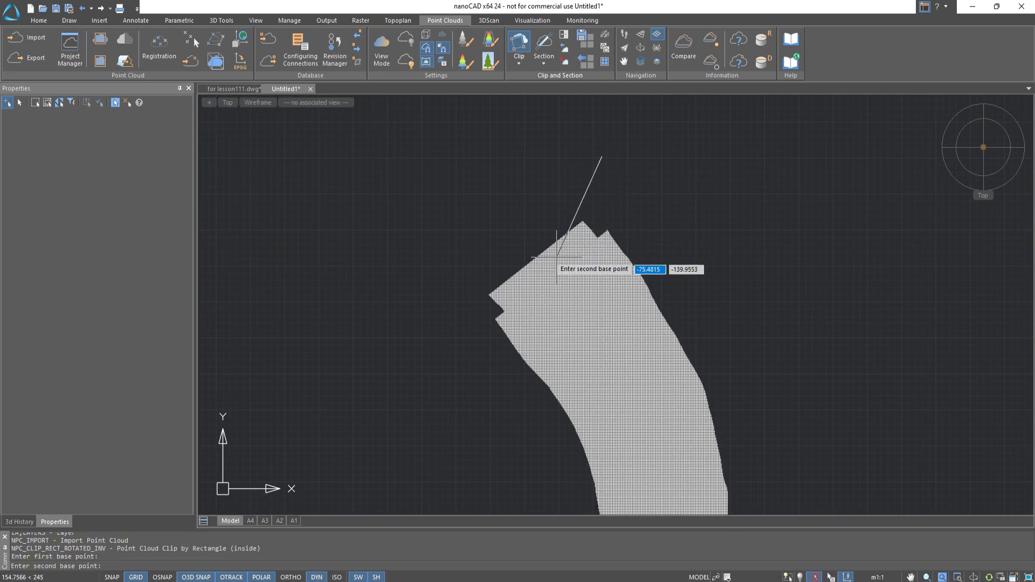
click(438, 293)
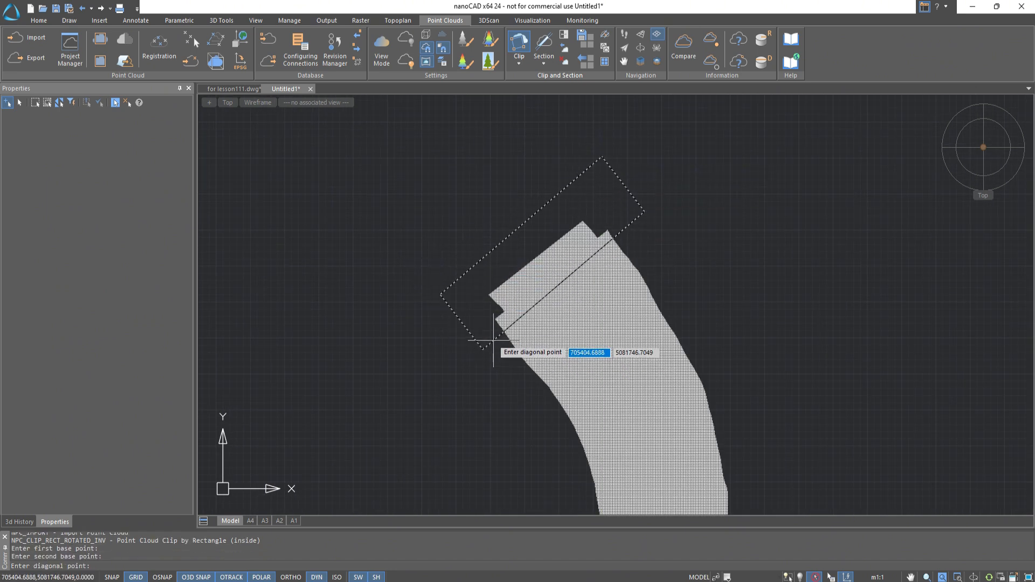
click(482, 340)
Step: Clip away the uneven lower end of the riverbed clouds with another rotated three-point rectangle
key(Return)
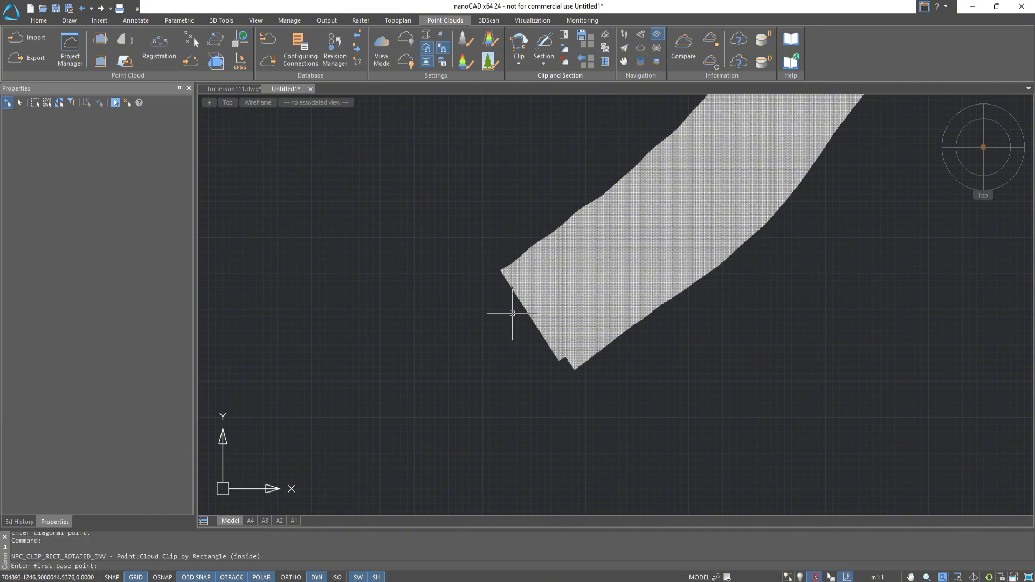
click(511, 235)
click(597, 359)
click(548, 378)
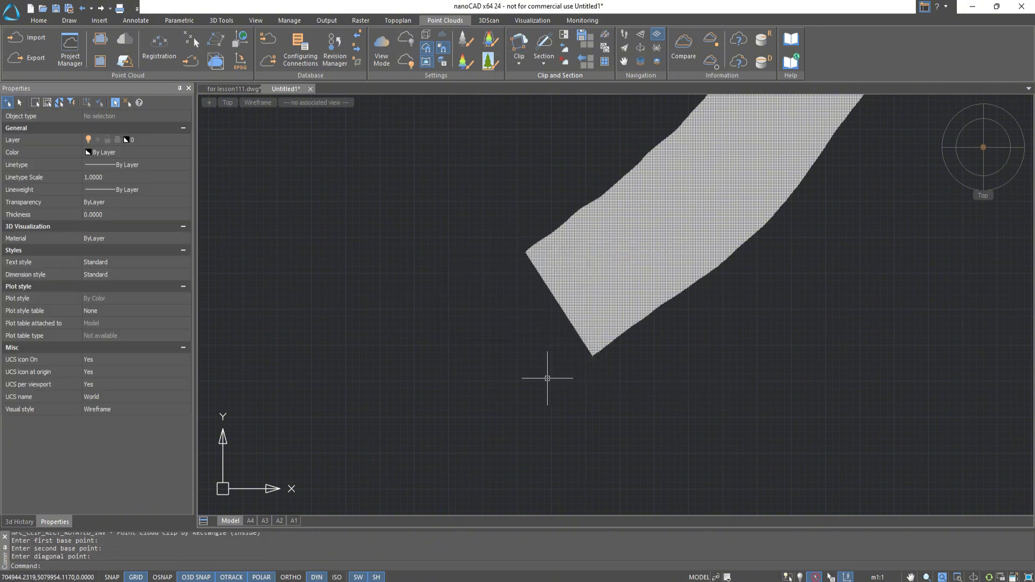
Step: Start creating a TIN from the clipped riverbed point cloud on the Point clouds #1 layer
mouse_move(547, 378)
shift+middle_down()
mouse_move(597, 296)
mouse_move(745, 216)
mouse_move(527, 417)
mouse_move(526, 320)
shift+middle_up()
scroll(332, 365, up, 2)
middle_drag(332, 365, 650, 376)
scroll(488, 297, up, 6)
middle_drag(633, 228, 476, 434)
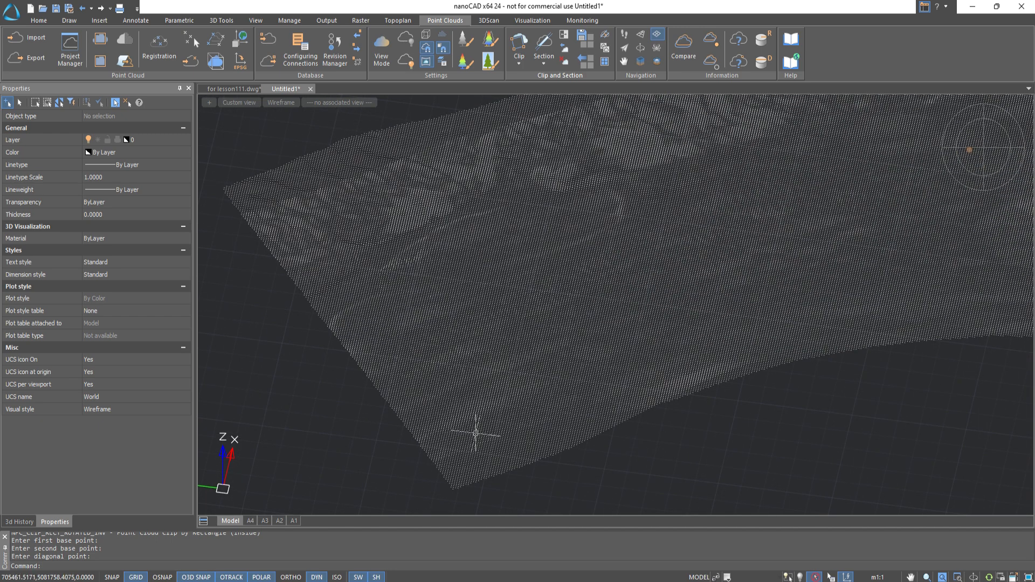
click(476, 433)
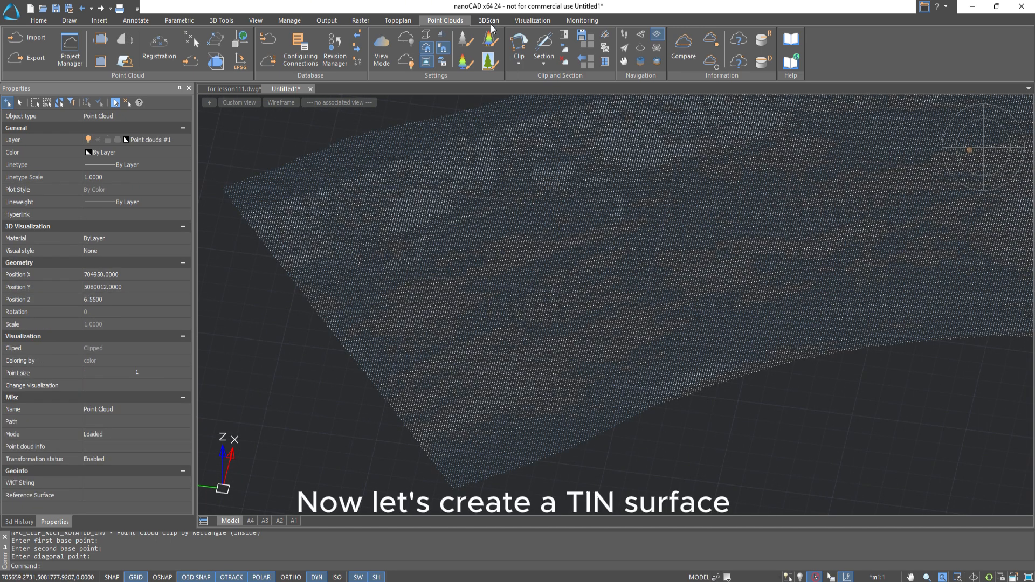
click(489, 20)
click(167, 54)
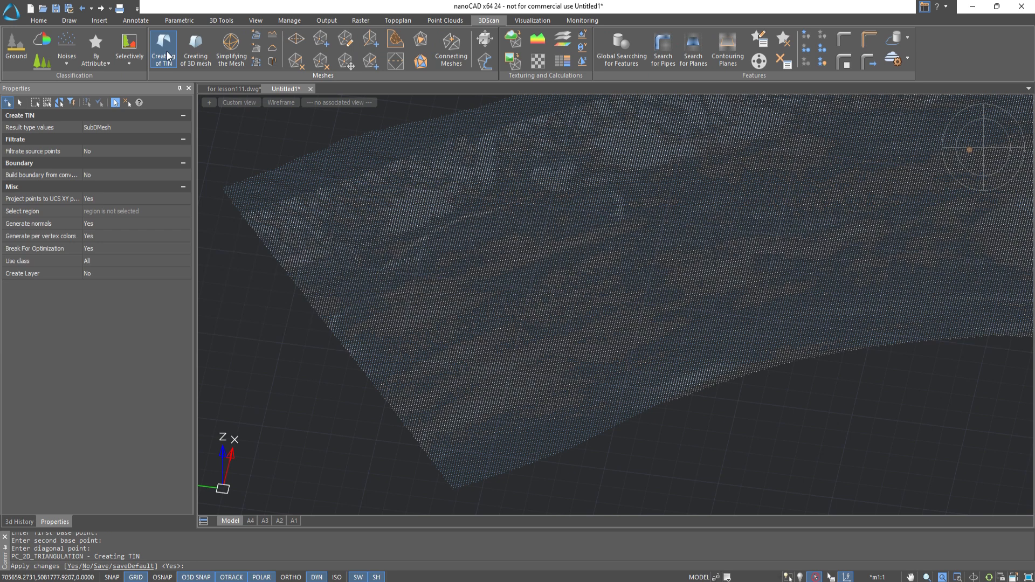
Step: Build the TIN boundary with only the external boundary kept, using length units and a maximum edge of 40
click(104, 174)
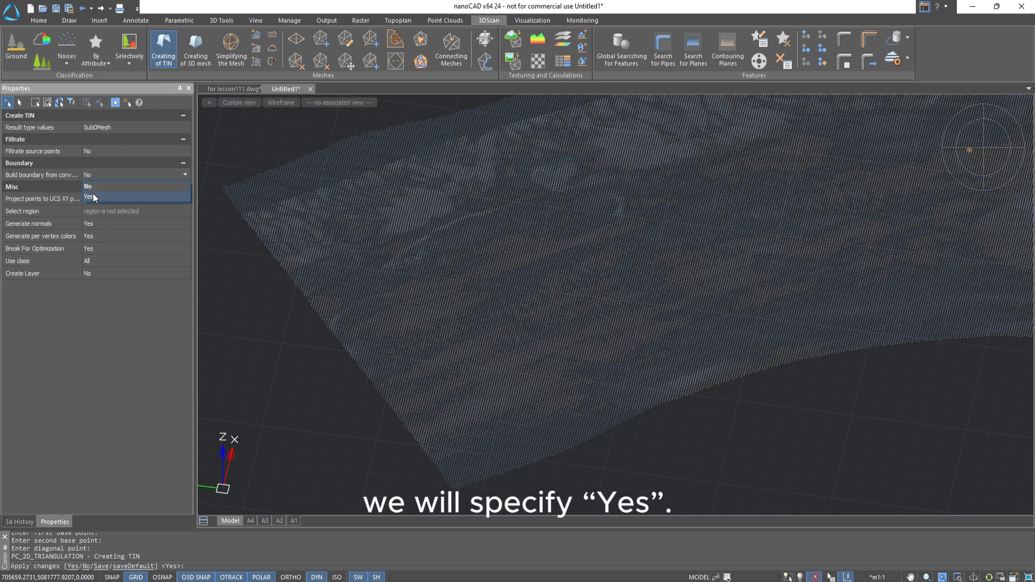
click(93, 197)
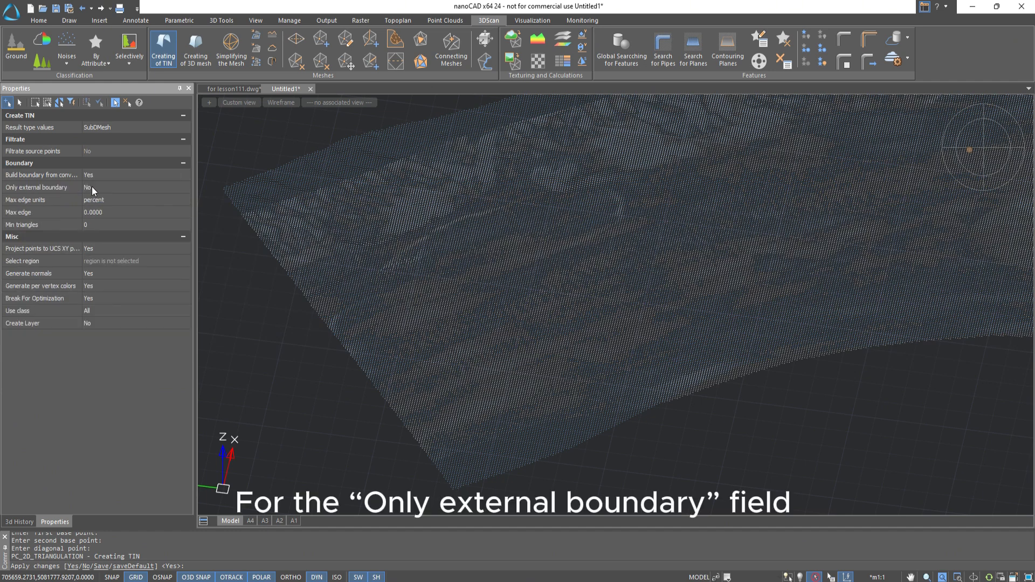
click(94, 188)
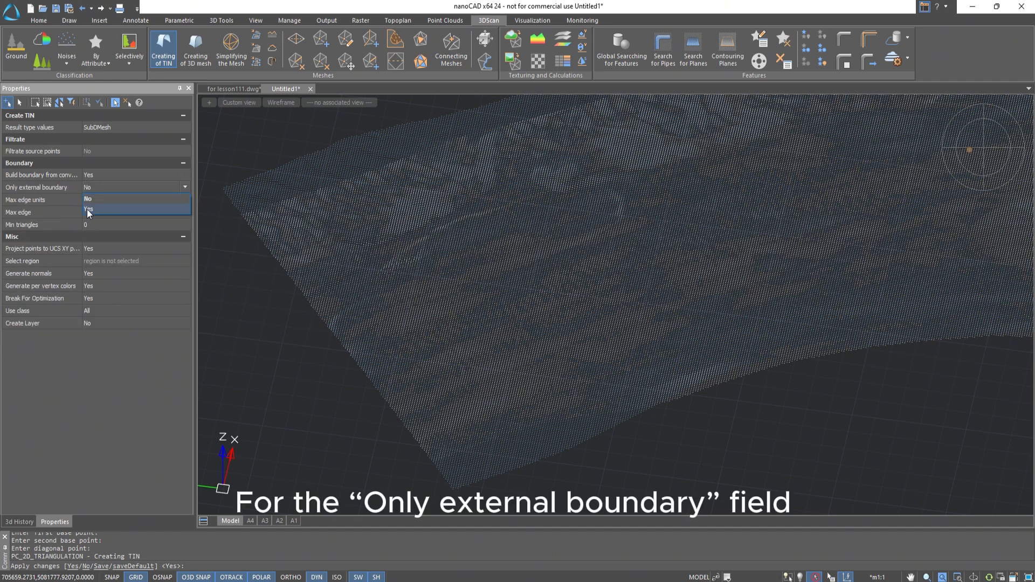
click(90, 211)
click(99, 202)
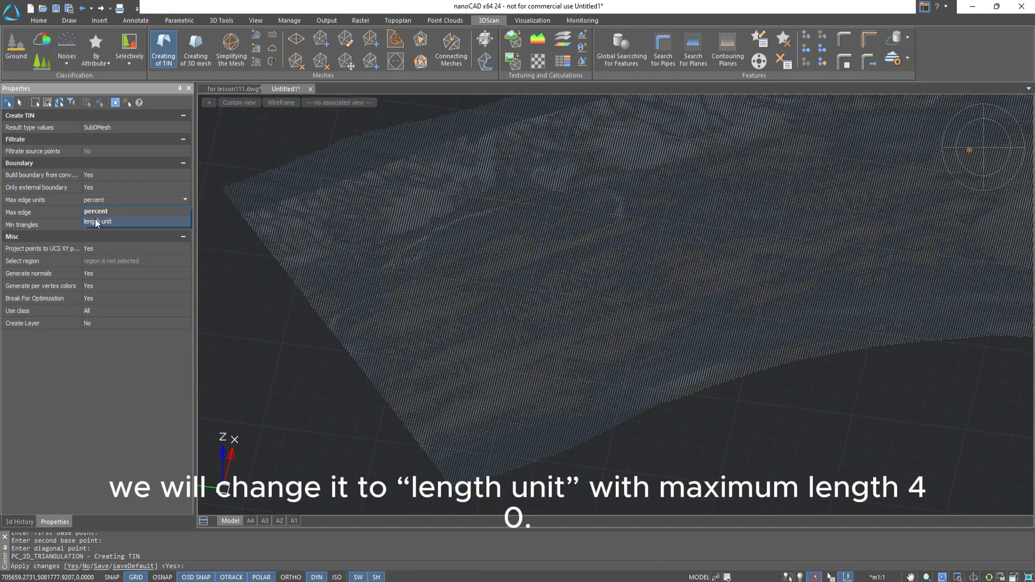
click(97, 222)
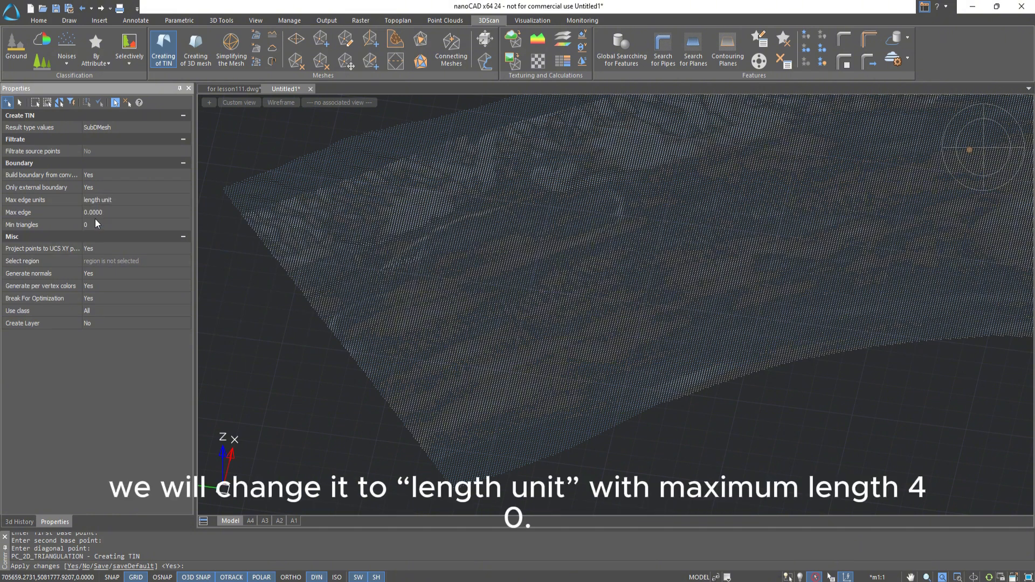
text(40)
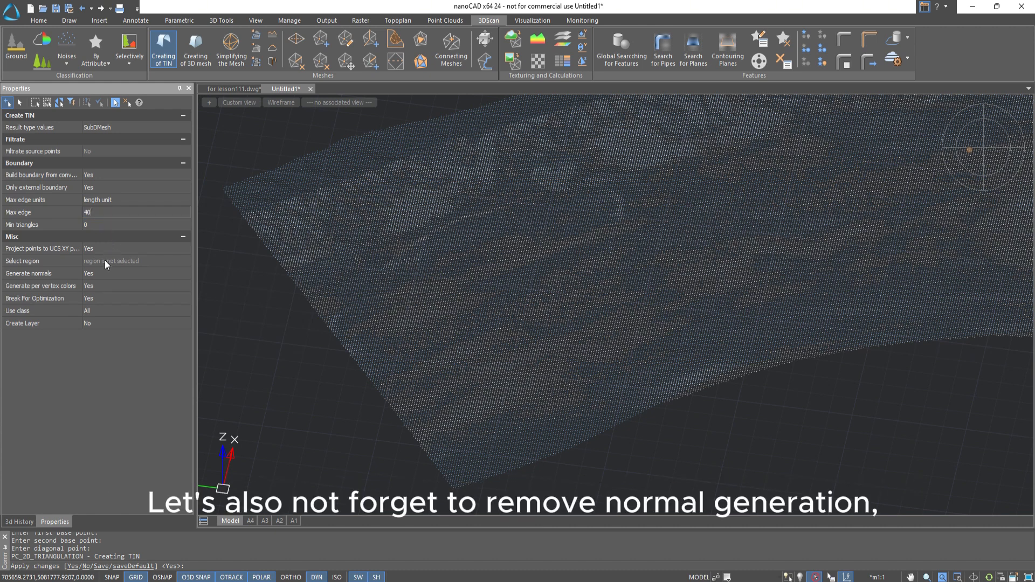
Step: Turn off normal generation and breaking for optimization, enable layer creation, and generate the TIN from the cloud
click(89, 276)
click(90, 295)
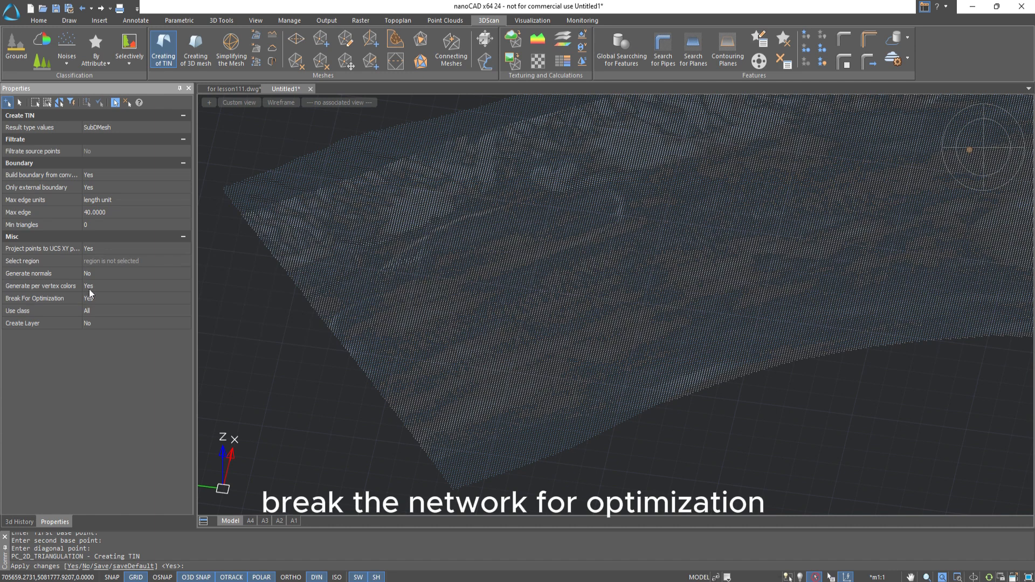
click(96, 300)
click(89, 324)
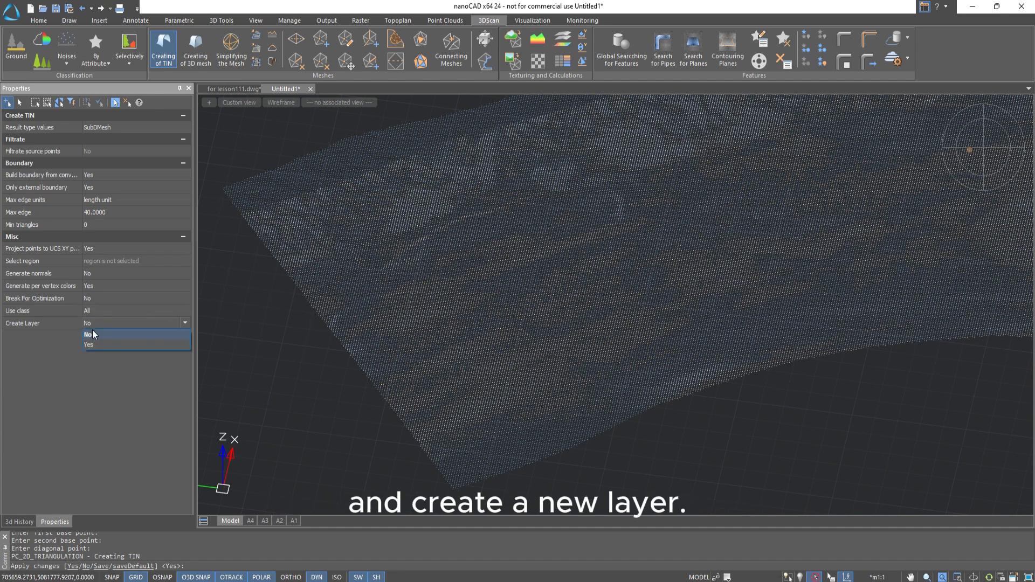
click(94, 348)
click(236, 354)
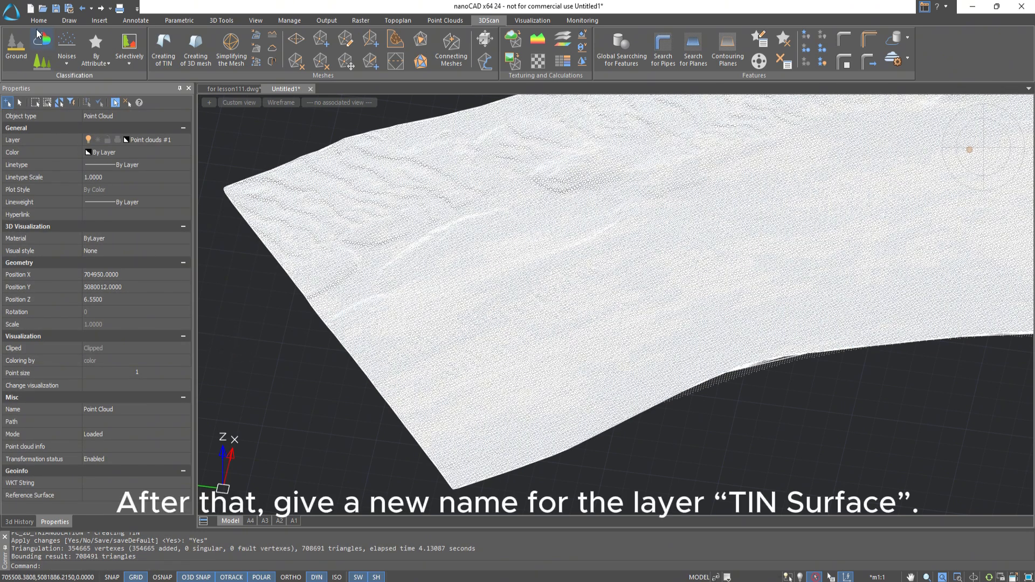
Step: Rename the TIN Surface layer as TIN Surface #1
click(38, 21)
click(215, 54)
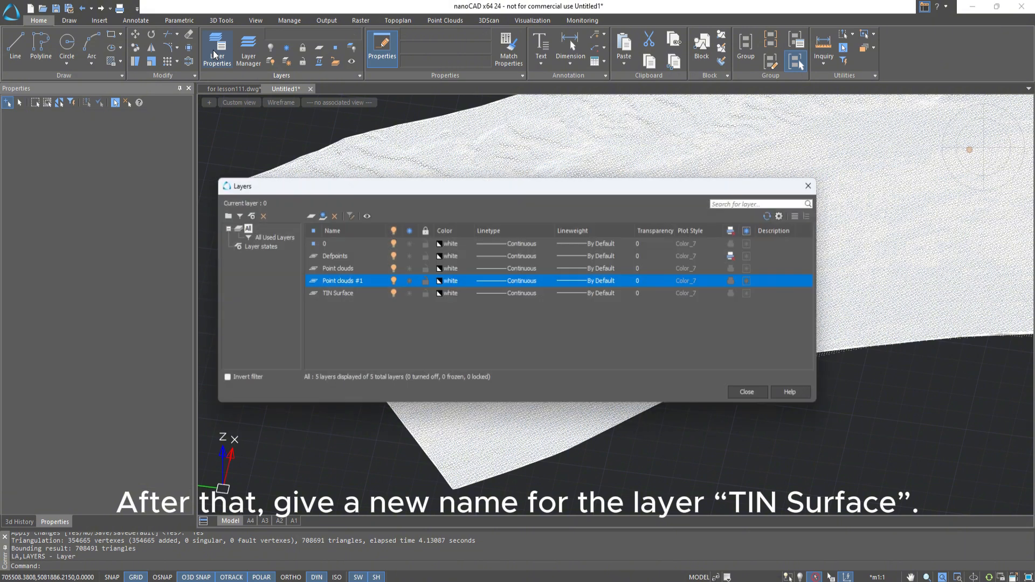
click(357, 296)
click(356, 294)
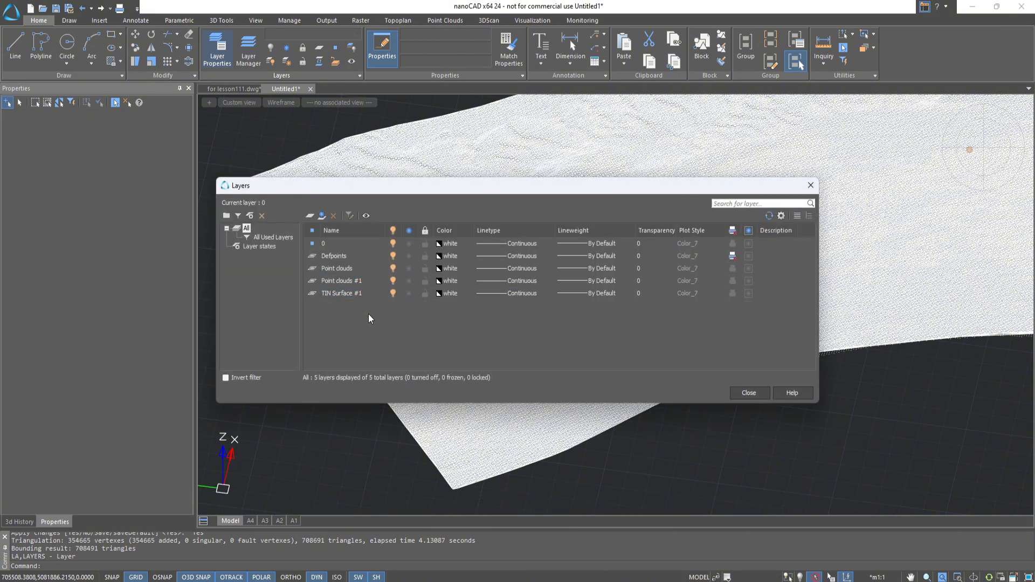
Step: Turn off the TIN Surface #1 and Point clouds #1 layers
click(393, 294)
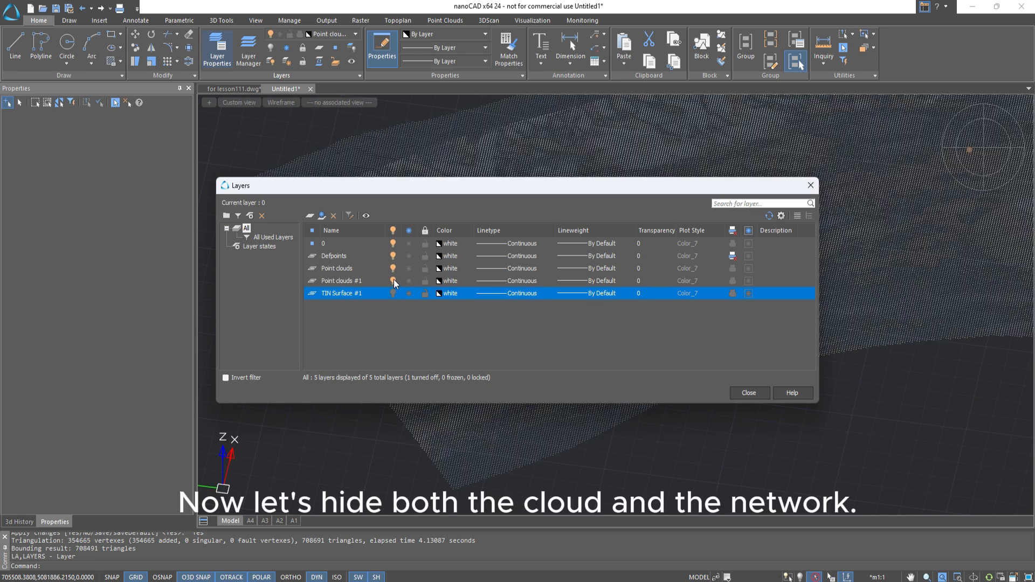
click(394, 281)
click(742, 396)
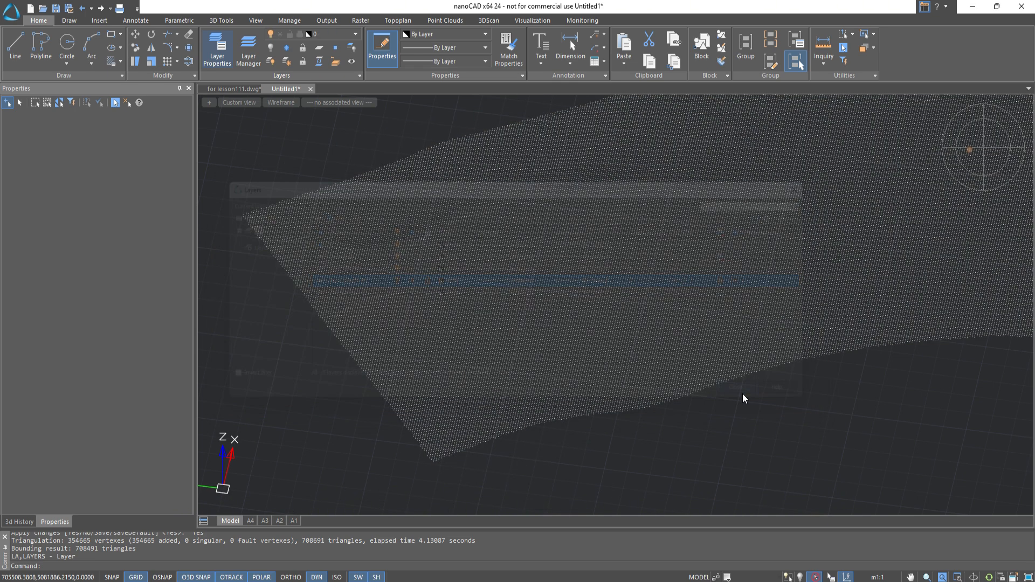
Step: Create a TIN from the riverbed cloud on the Point clouds layer with the same settings
click(488, 21)
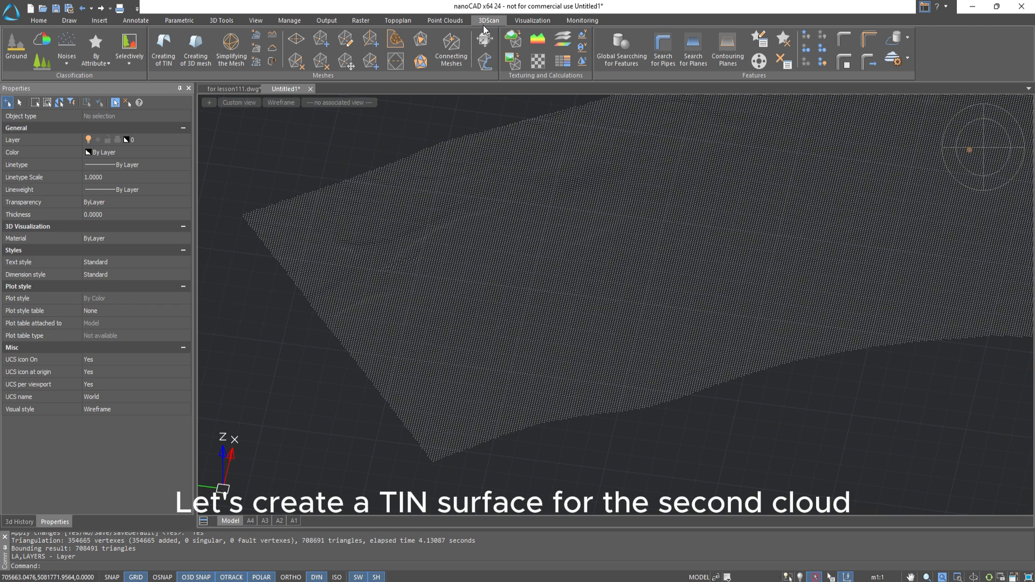
click(459, 209)
click(163, 54)
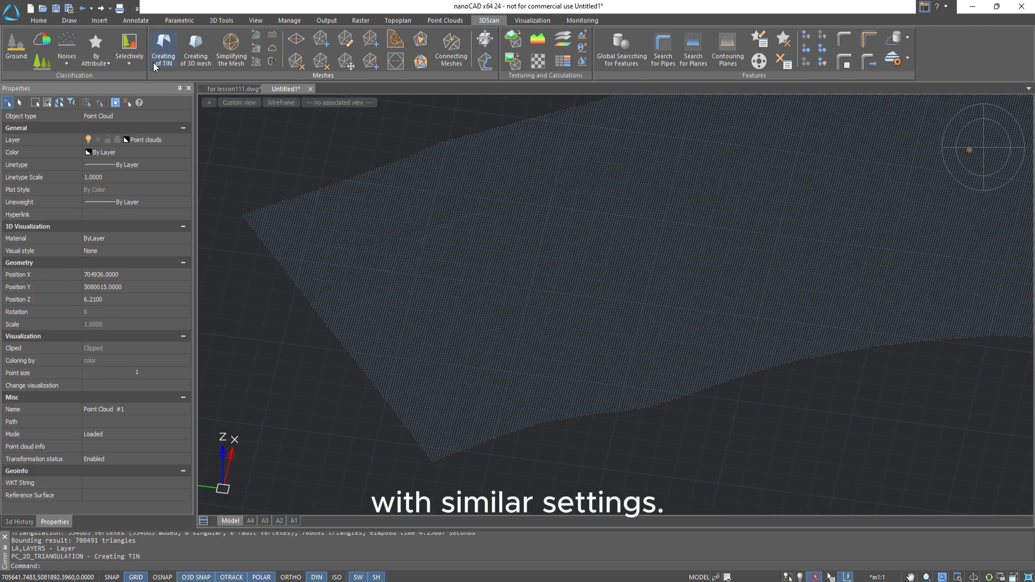
click(249, 138)
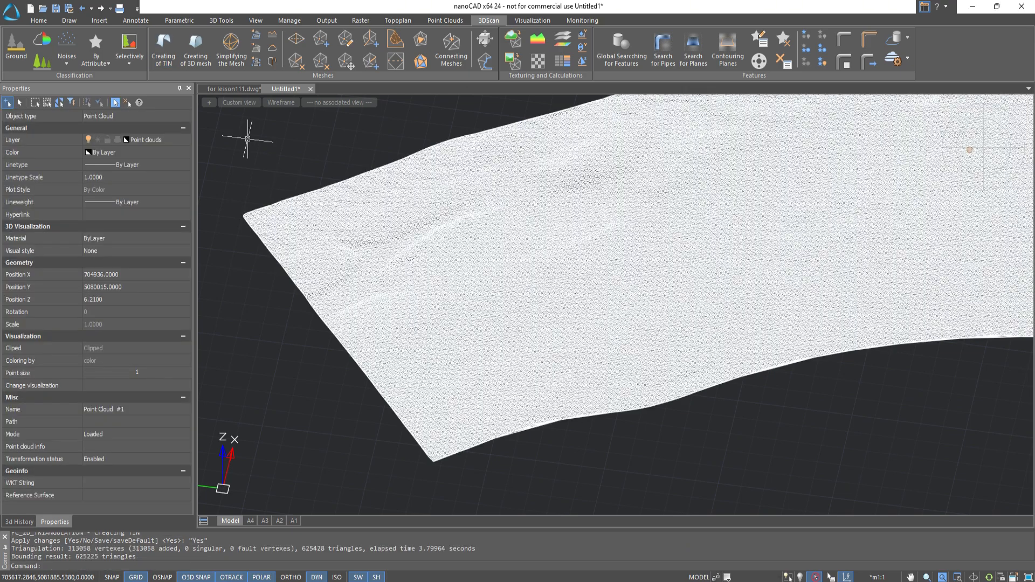
click(970, 157)
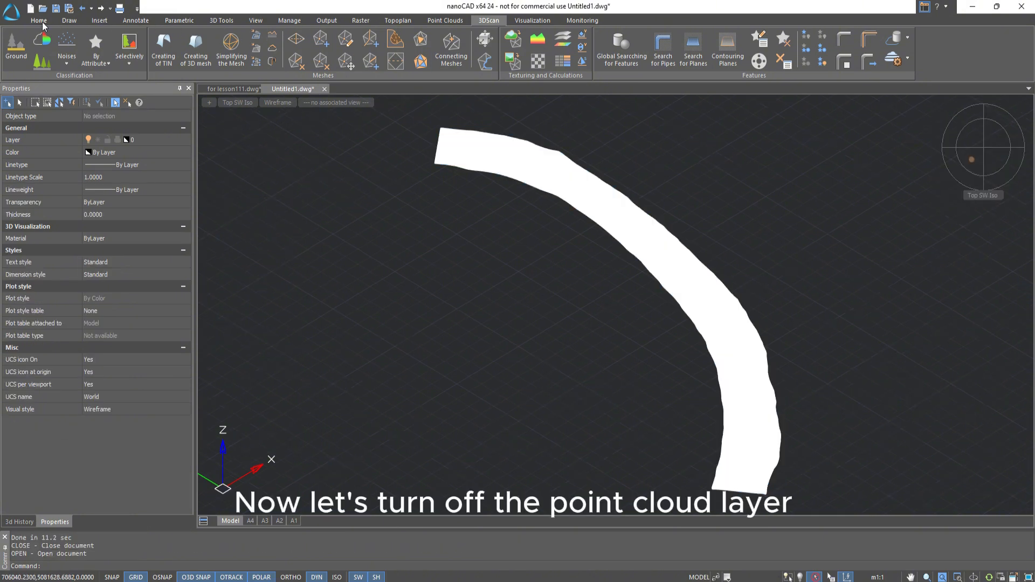
Step: Turn off the Point clouds layer and turn on the TIN Surface #1 layer
click(39, 21)
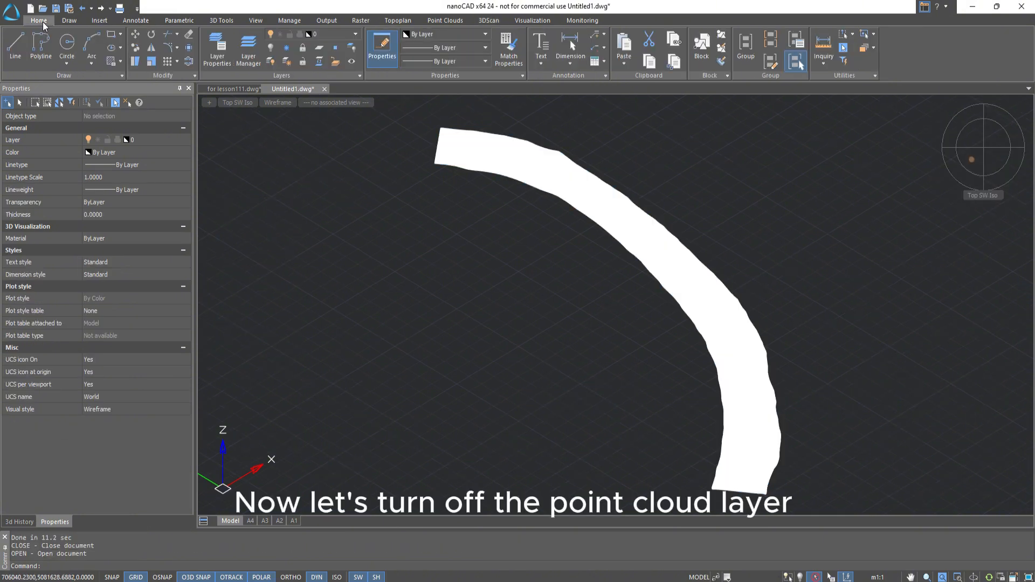
click(211, 50)
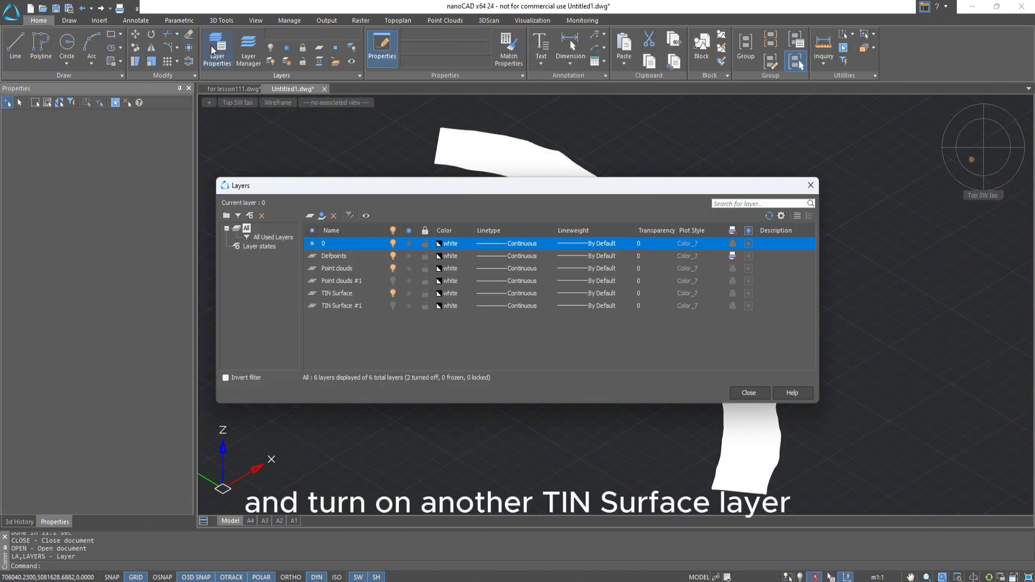
click(392, 268)
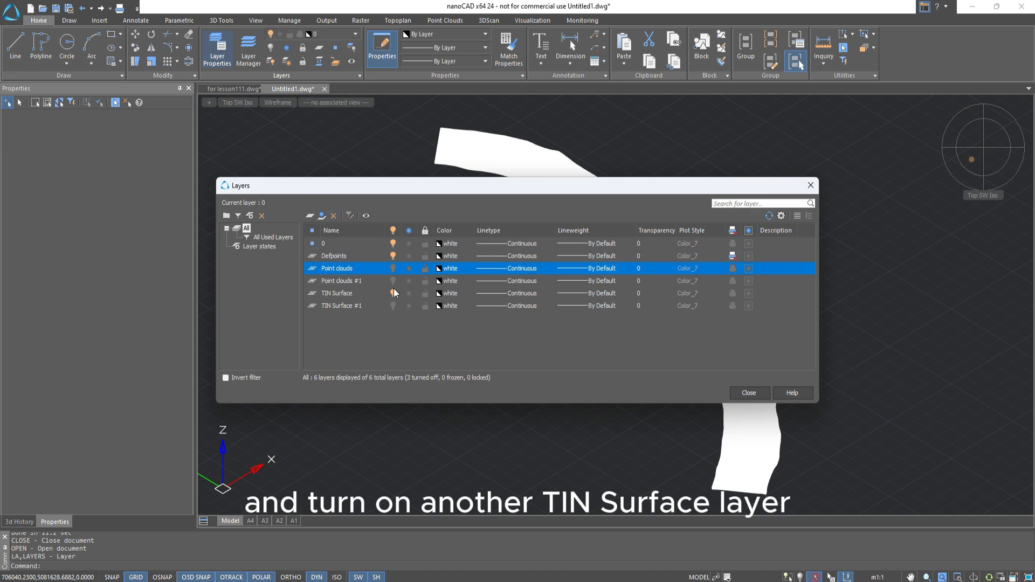
click(393, 306)
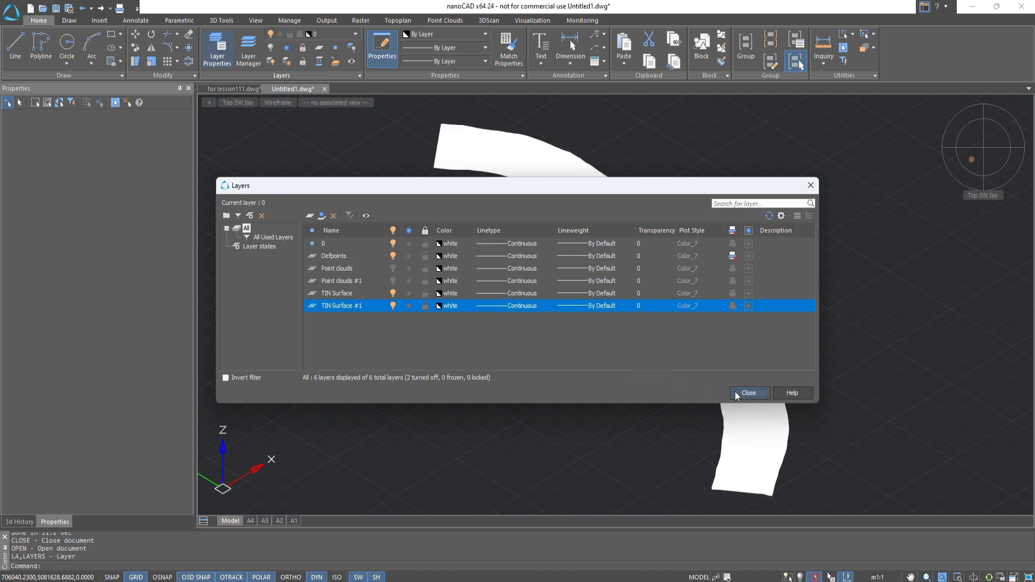
click(749, 393)
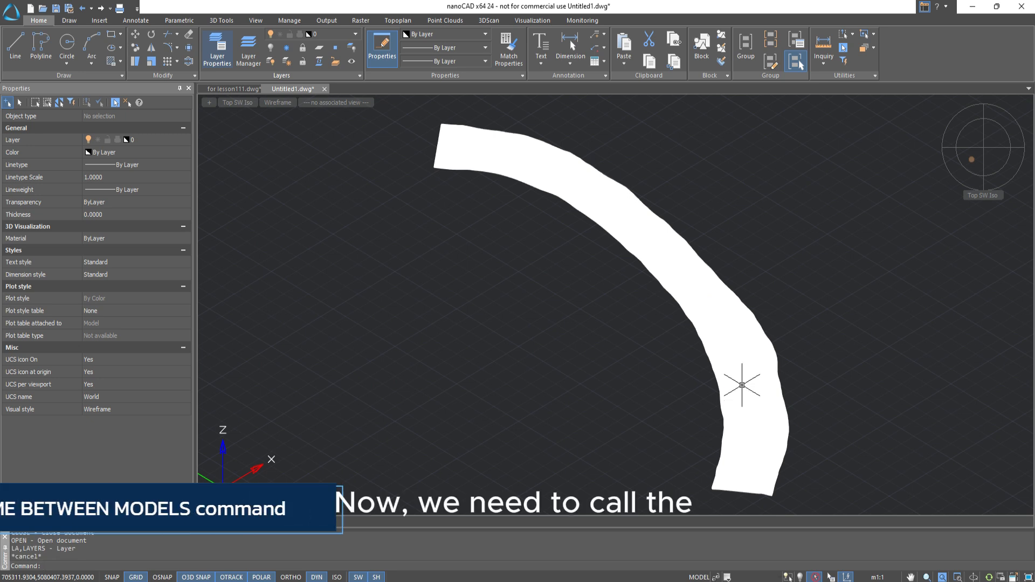
Step: Start Calculating the Volume Between Models with the TIN Surface mesh preselected, and choose the TIN Surface #1 mesh as the actual surface
key(Escape)
key(Escape)
click(731, 361)
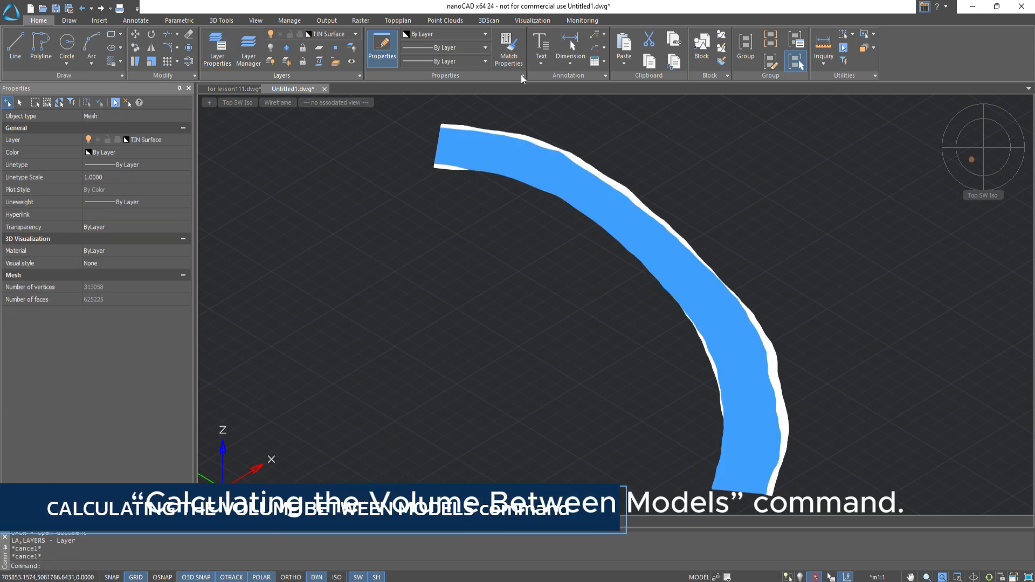
click(487, 23)
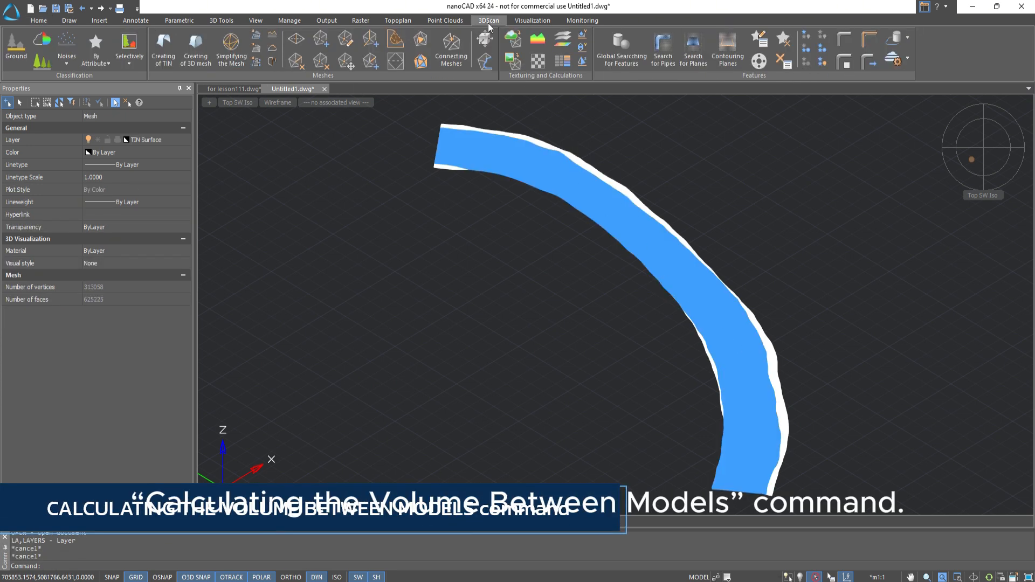
click(581, 50)
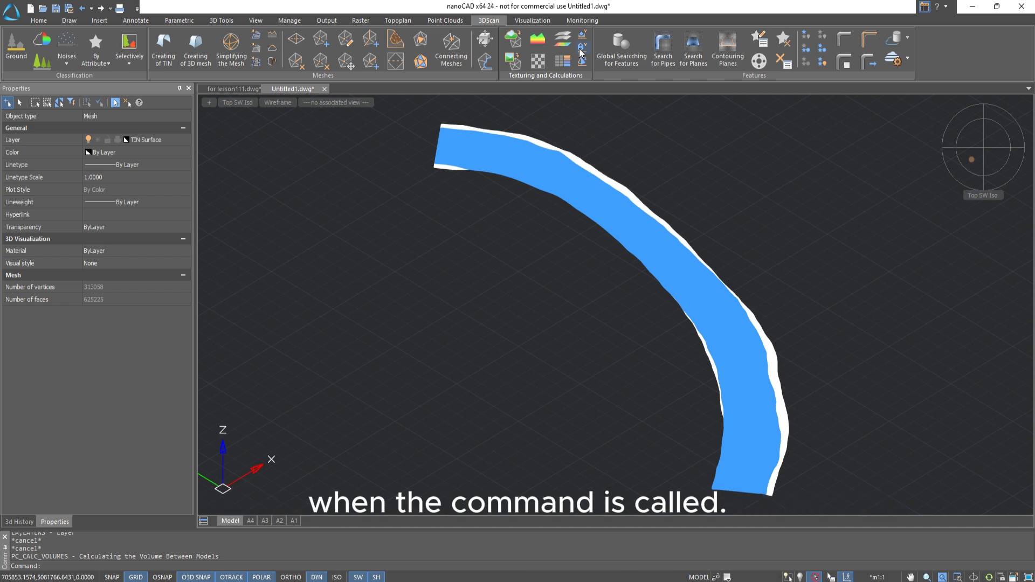
click(581, 48)
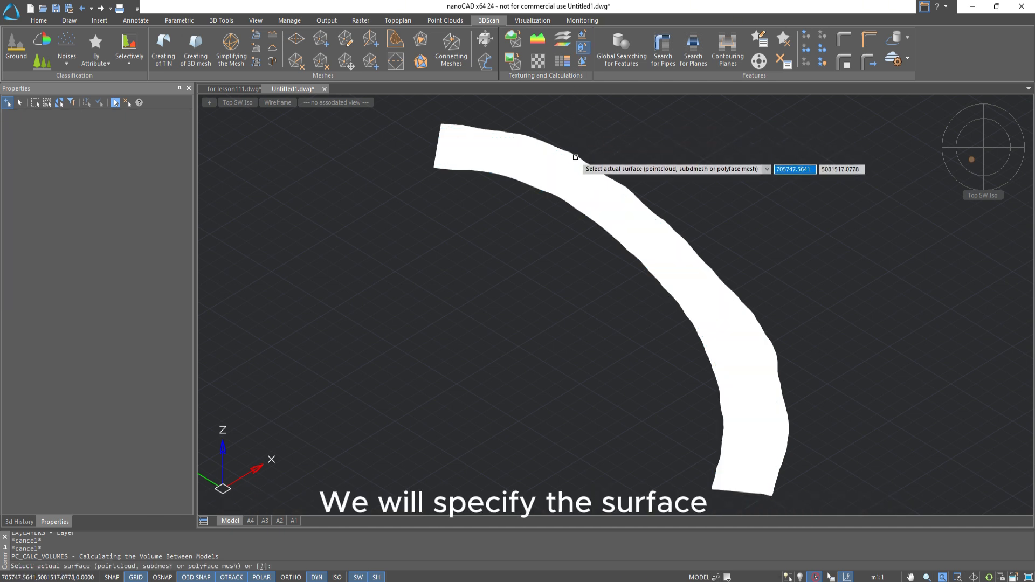
click(576, 157)
key(Return)
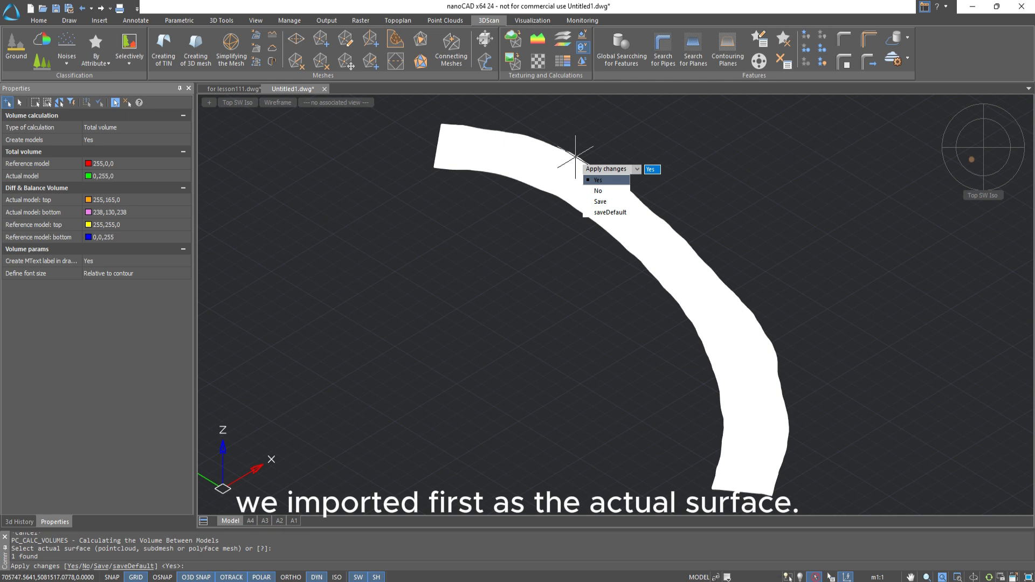
Step: Set the calculation type to Differenced volume and run the volume calculation
click(179, 127)
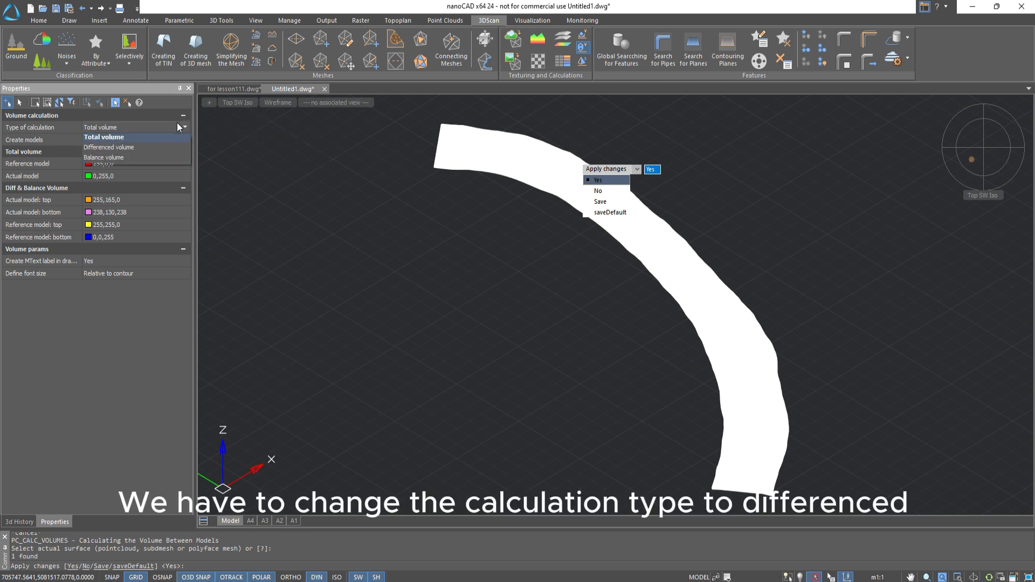
click(173, 147)
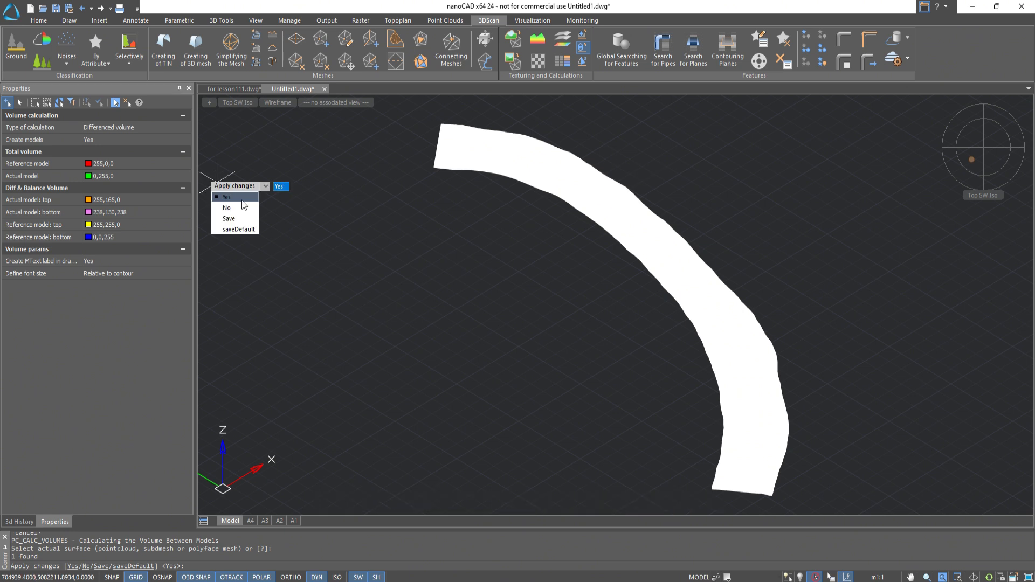
click(242, 198)
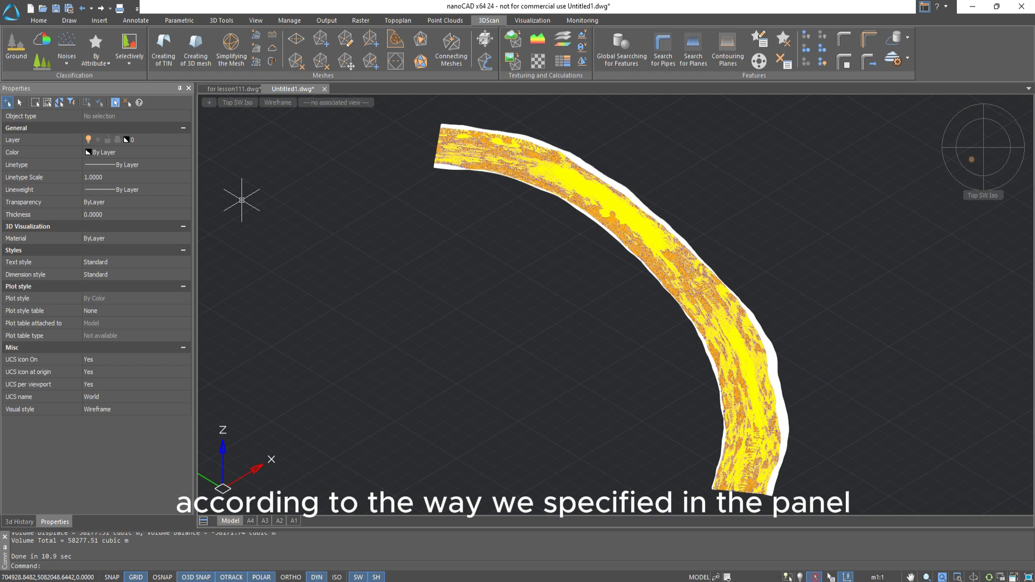
Step: Examine the volume label and the coloured relief differences along the riverbed from above and below
scroll(358, 173, down, 4)
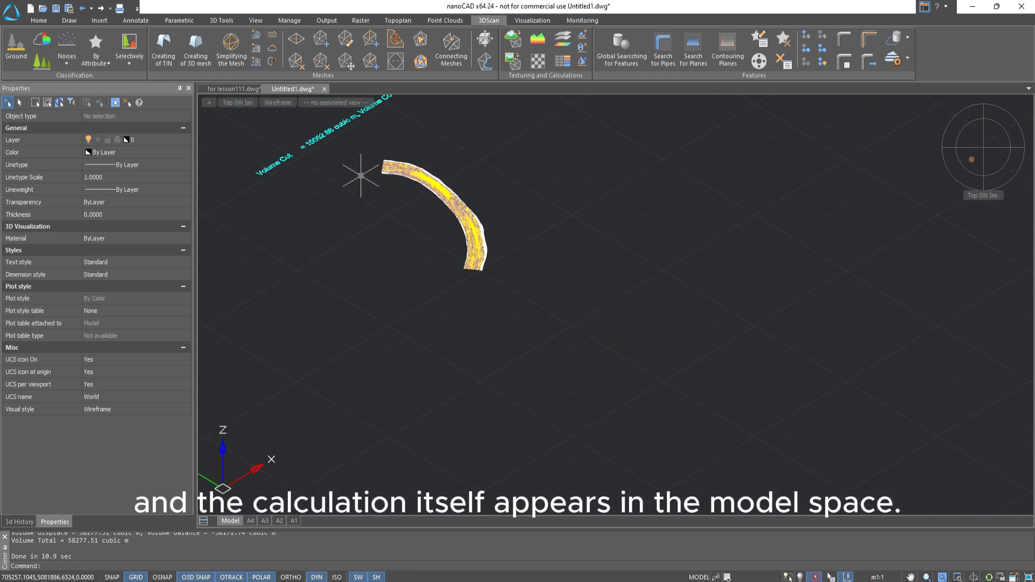
scroll(407, 283, up, 2)
scroll(405, 278, up, 3)
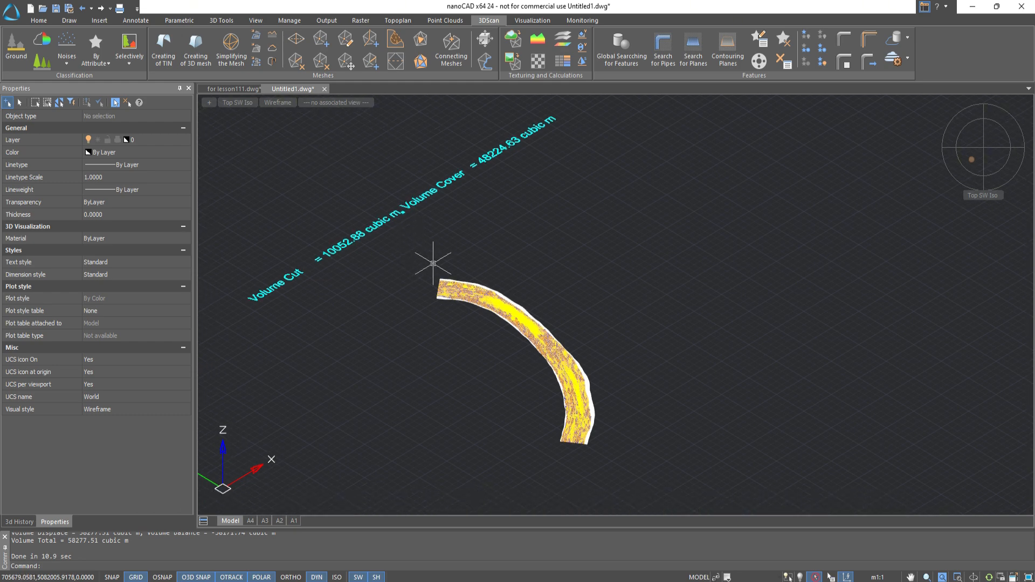
scroll(477, 305, up, 3)
shift+middle_drag(481, 308, 568, 293)
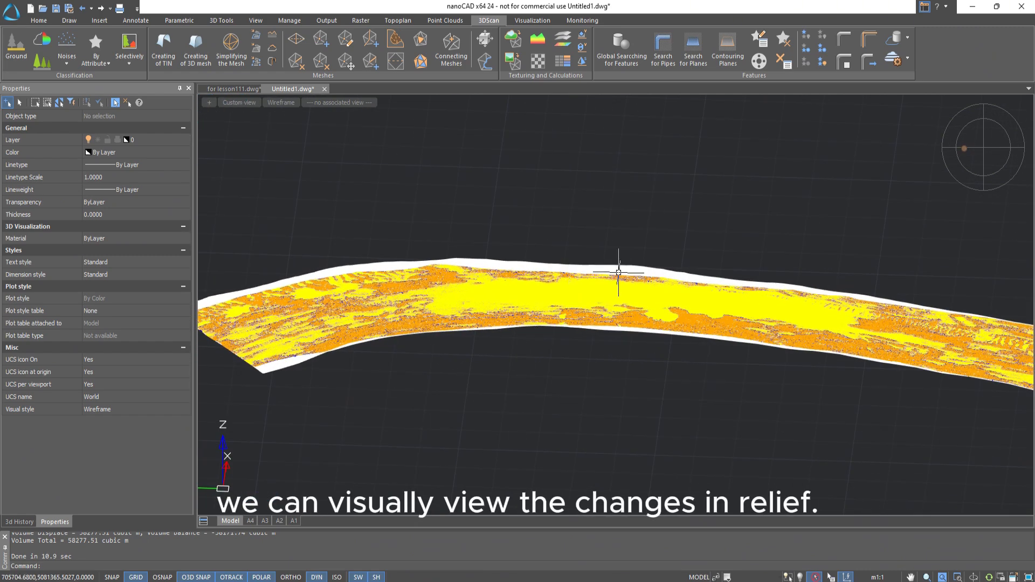
click(974, 185)
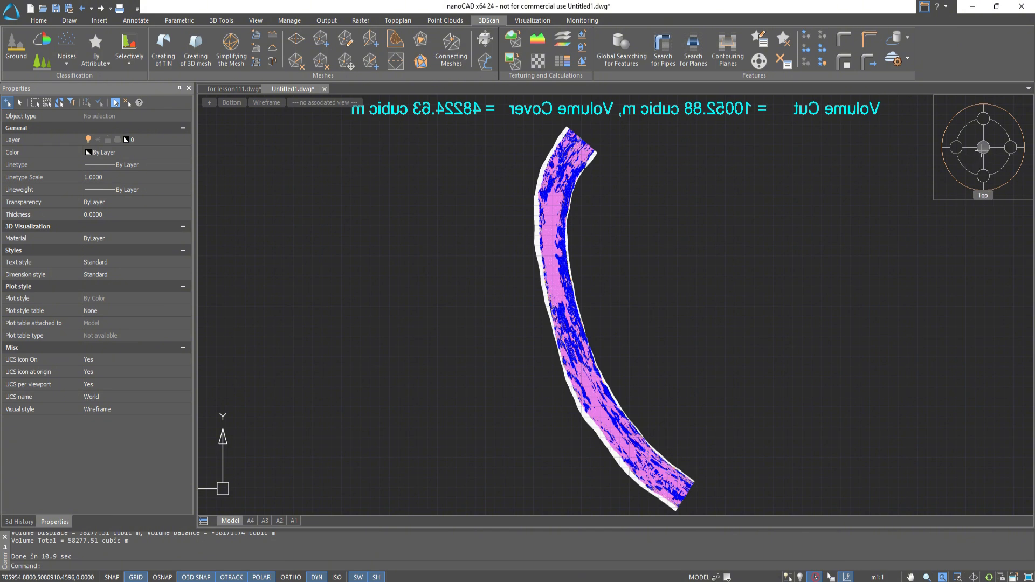
click(983, 147)
shift+middle_drag(790, 245, 847, 193)
scroll(726, 264, up, 5)
mouse_move(677, 274)
shift+middle_down()
mouse_move(674, 244)
mouse_move(712, 199)
mouse_move(762, 192)
mouse_move(748, 184)
mouse_move(804, 157)
shift+middle_up()
click(972, 159)
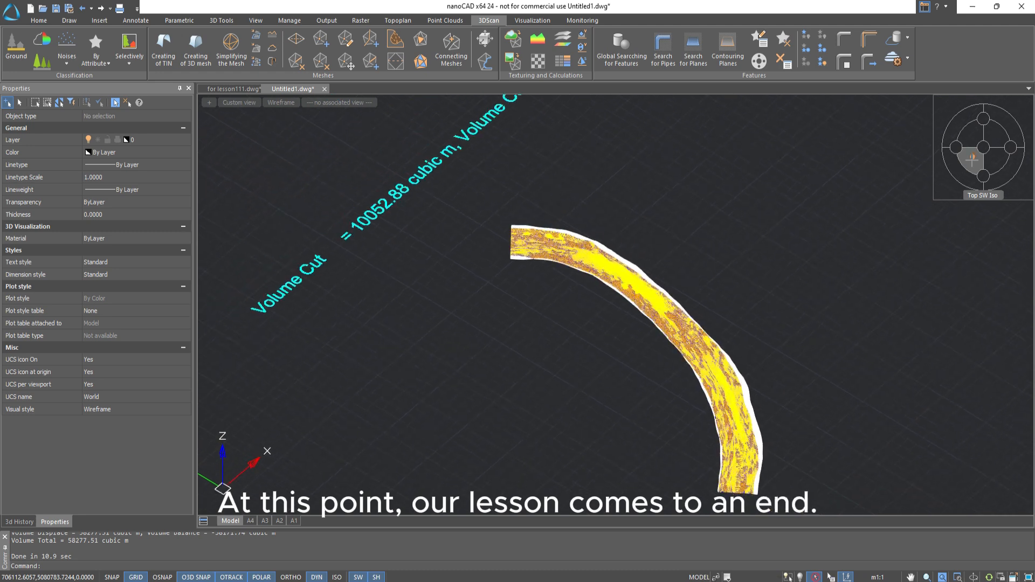